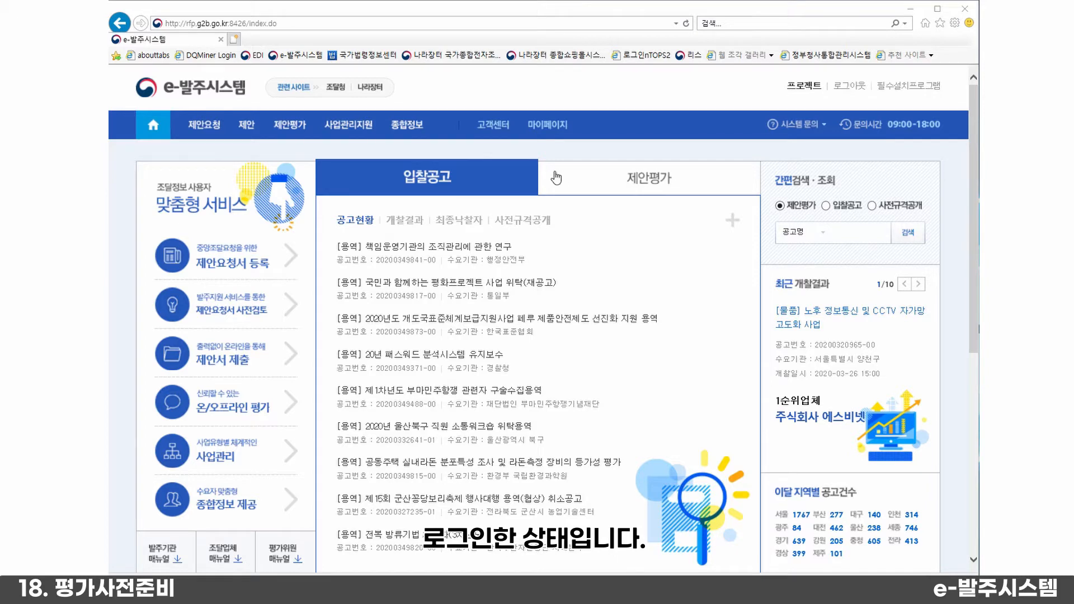
# - Open the 자체평가 사전준비 details of the notice 자체조달 자체평가 e-발주시스템 온라인 화상평가를 위한 모의공고 under 제안평가
pyautogui.click(283, 129)
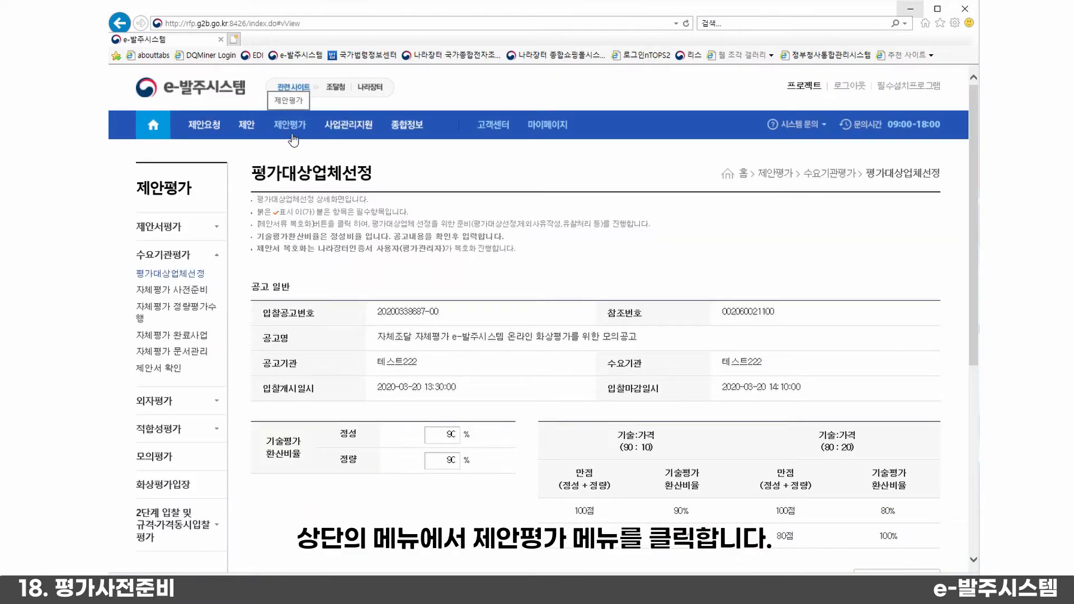
pyautogui.click(197, 291)
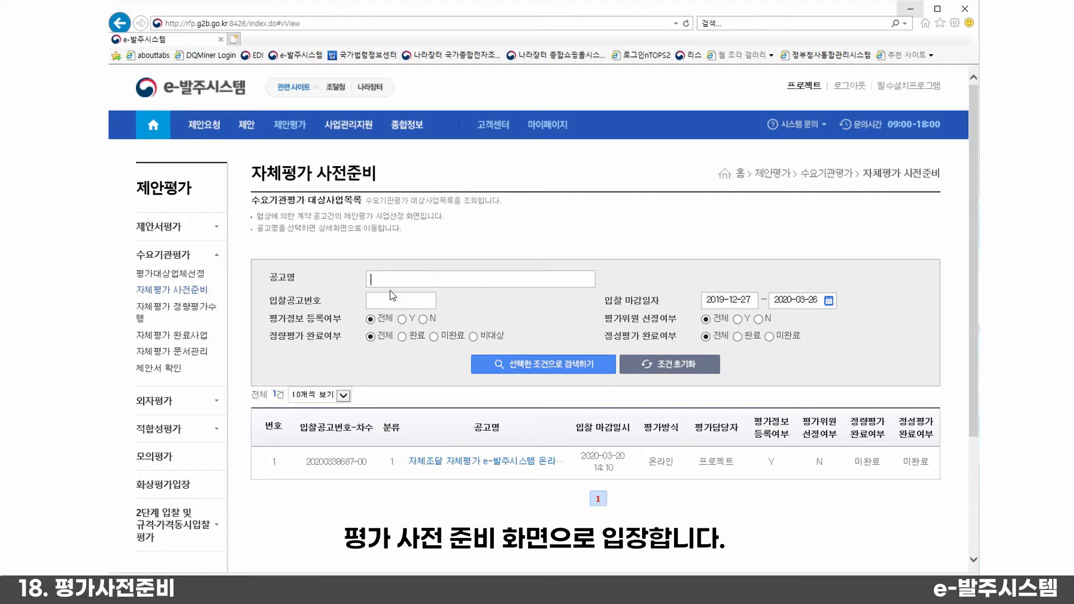
pyautogui.click(504, 464)
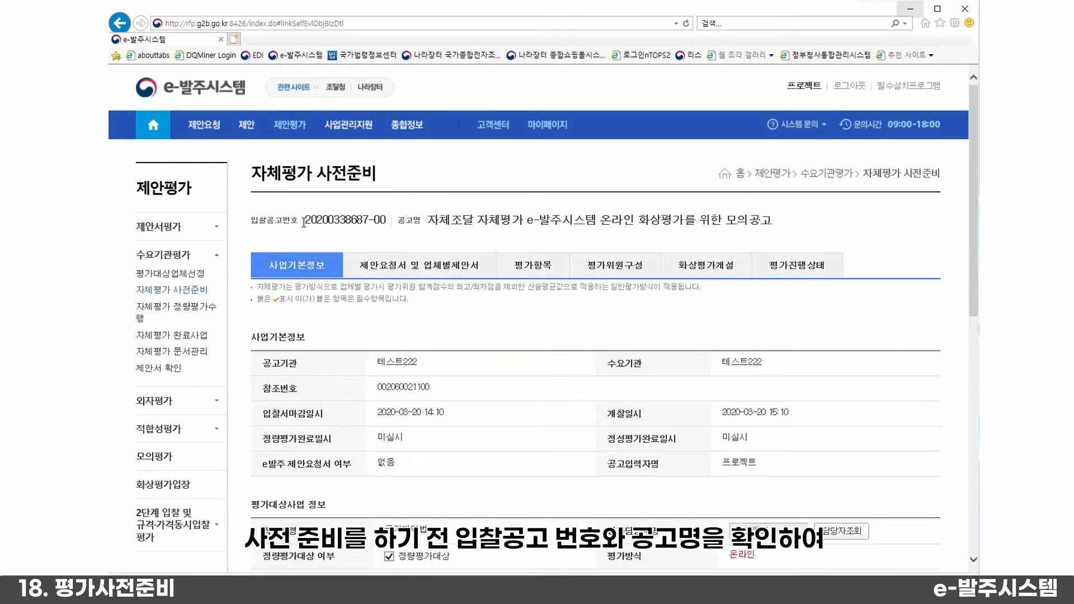
# - Check the notice number and title, and review the project's basic information and evaluation settings
pyautogui.moveTo(303, 222); pyautogui.dragTo(771, 225)
pyautogui.click(730, 235)
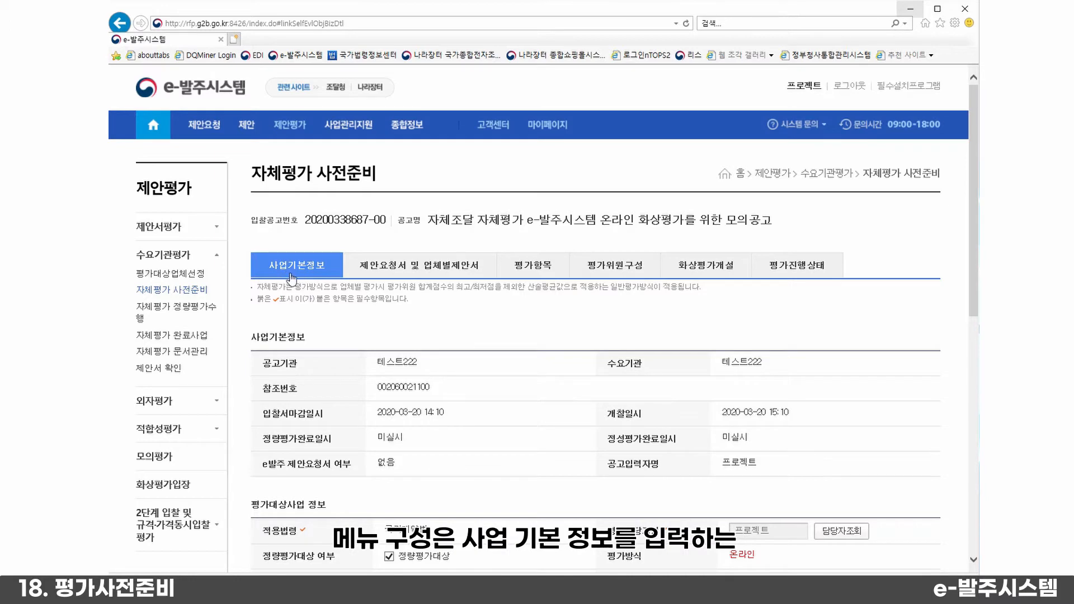
pyautogui.scroll(-4, 328, 340)
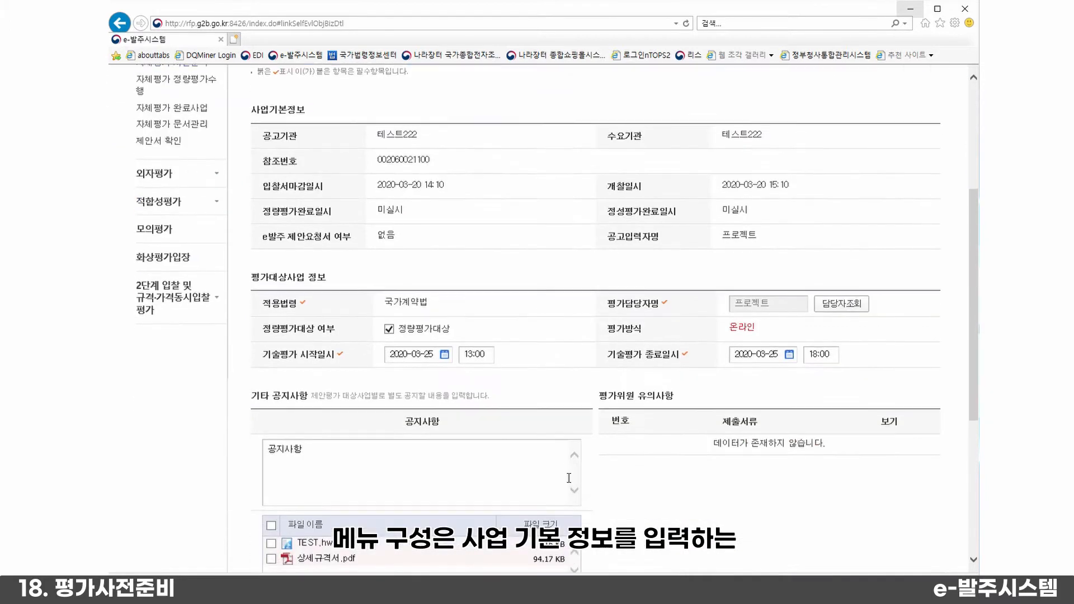
pyautogui.scroll(4, 569, 478)
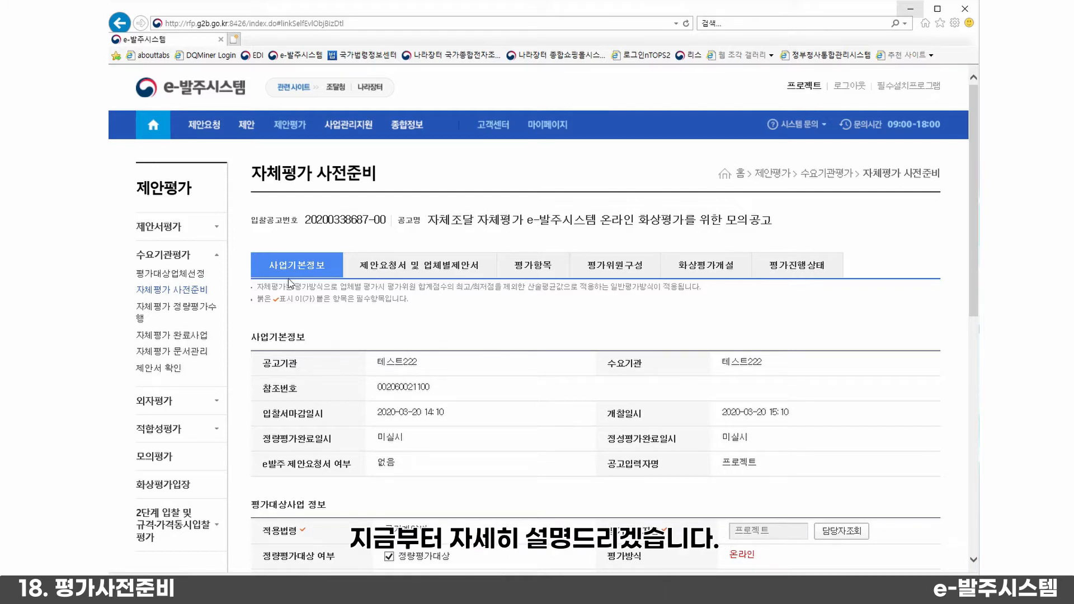
pyautogui.scroll(-2, 316, 327)
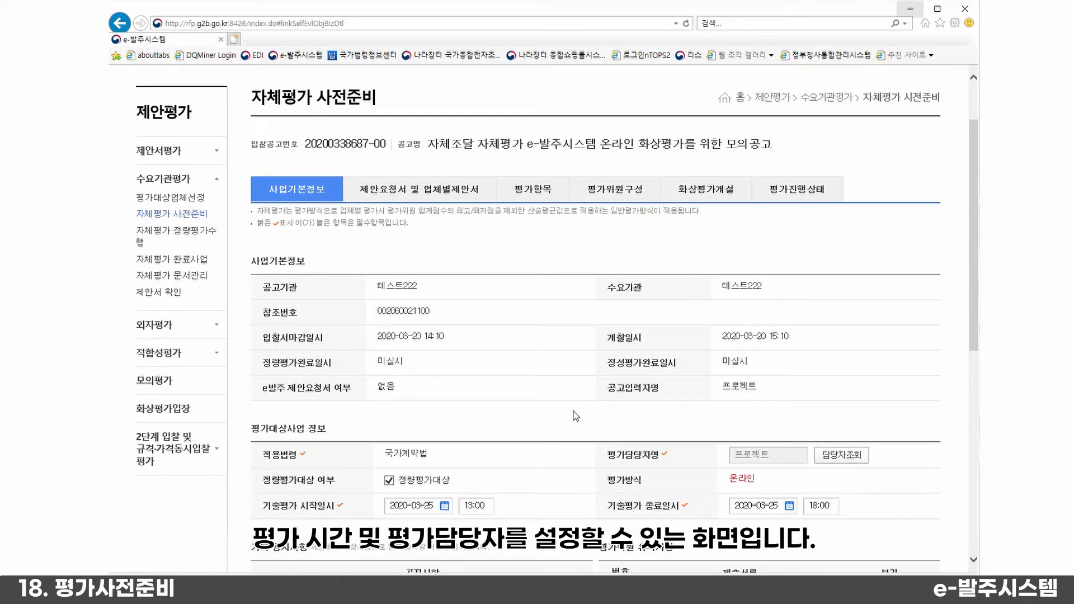
pyautogui.scroll(-4, 575, 434)
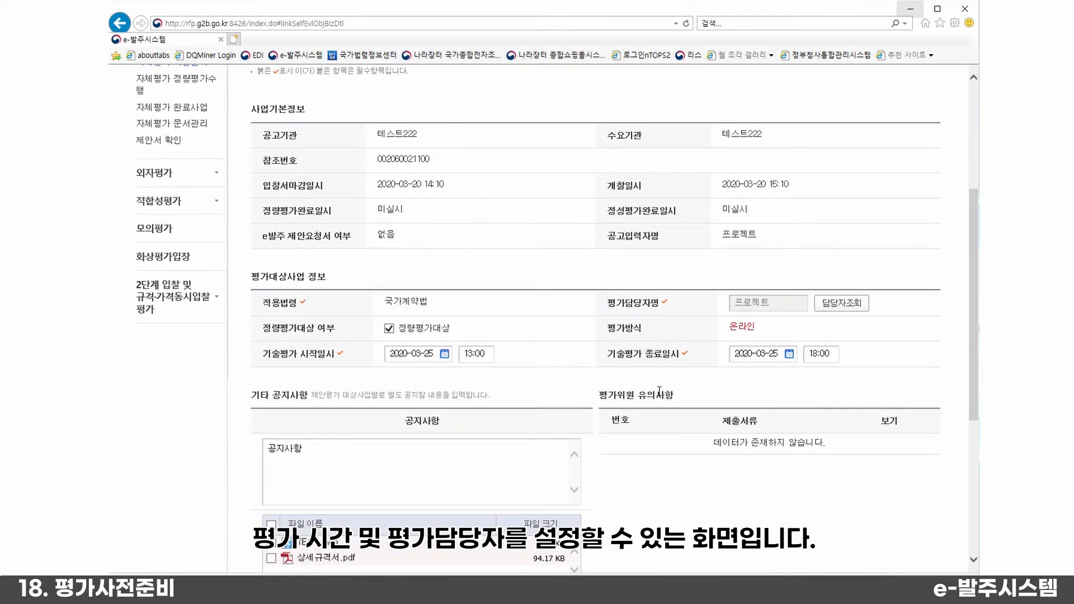
# - Examine the 평가방식 entry in the 평가대상사업 정보 section to verify the project's evaluation method
pyautogui.moveTo(728, 331); pyautogui.dragTo(760, 332)
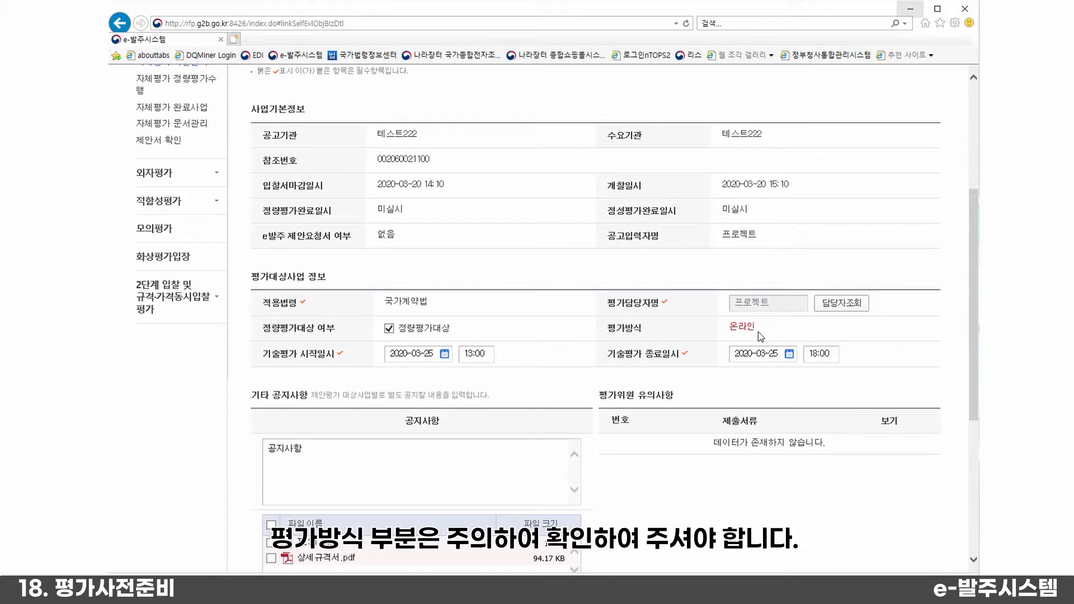
pyautogui.doubleClick(742, 330)
pyautogui.moveTo(729, 330); pyautogui.dragTo(758, 330)
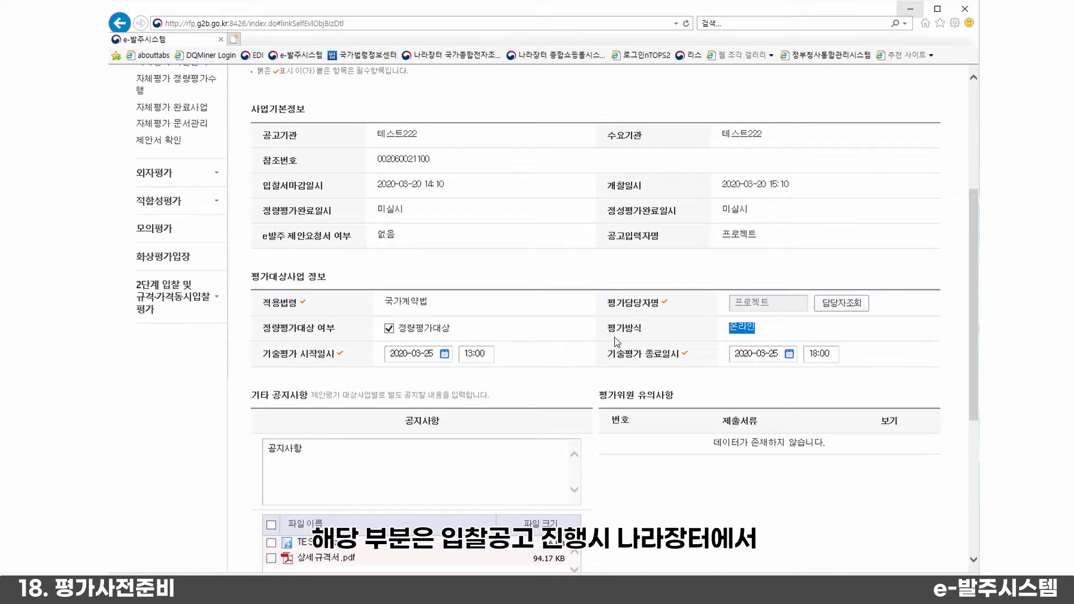
pyautogui.click(742, 330)
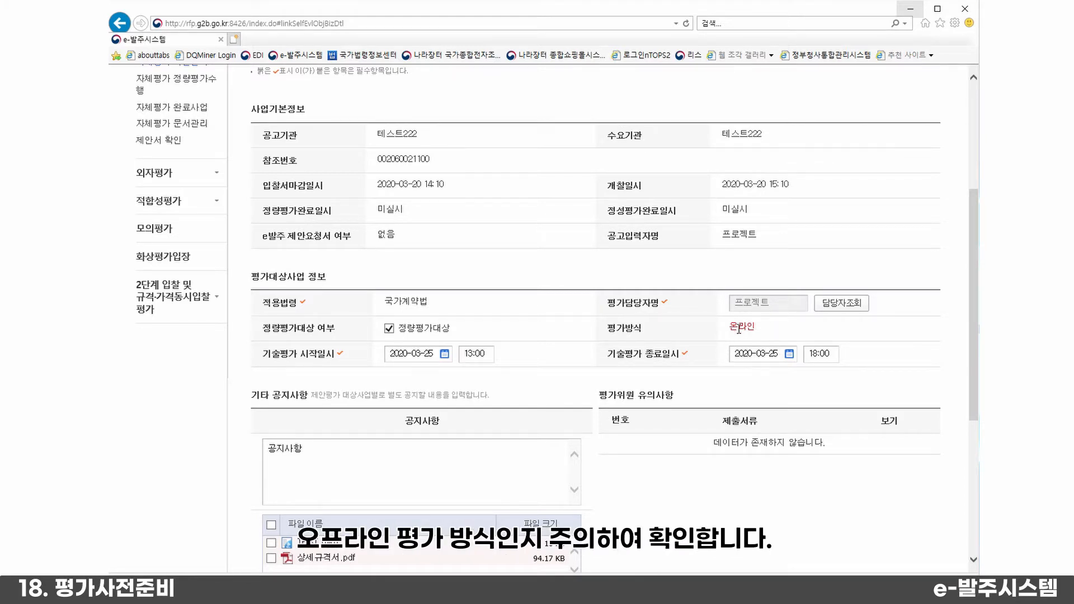
pyautogui.moveTo(731, 330); pyautogui.dragTo(759, 331)
pyautogui.click(758, 331)
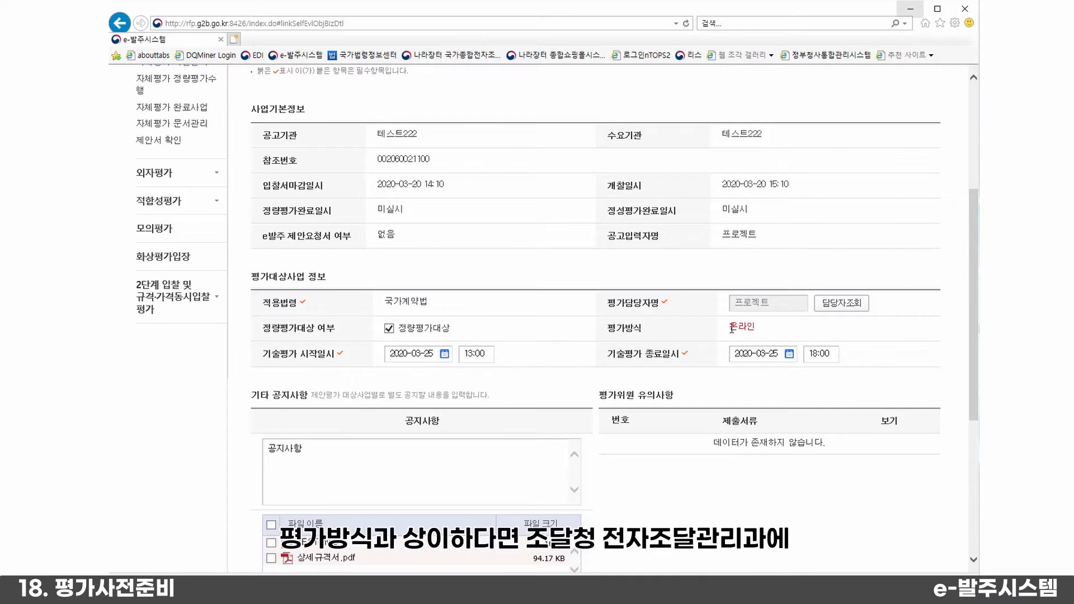
pyautogui.moveTo(730, 329); pyautogui.dragTo(754, 331)
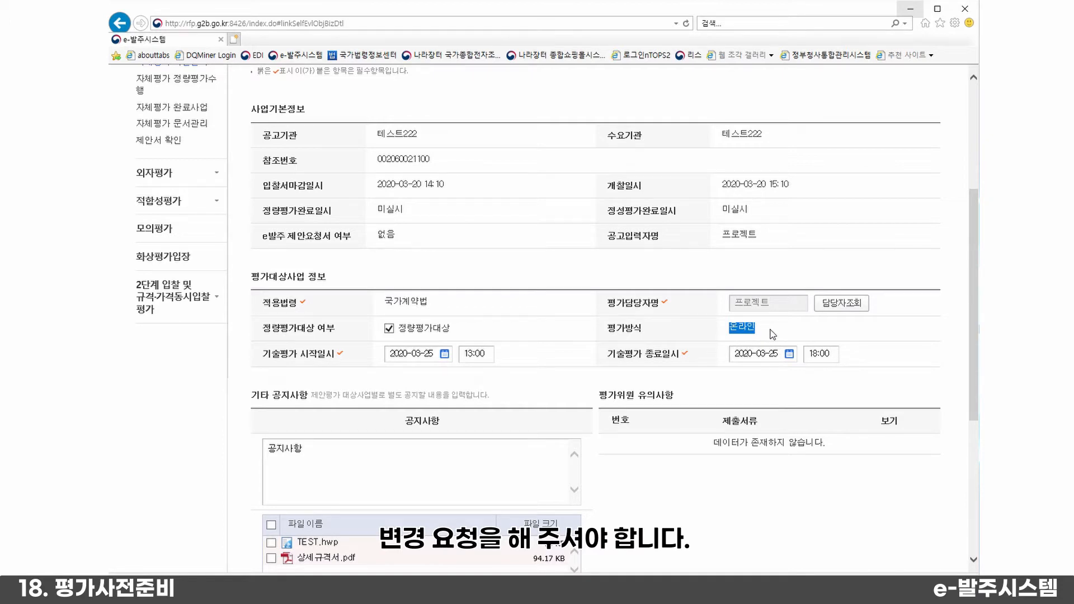
pyautogui.click(734, 331)
pyautogui.doubleClick(739, 330)
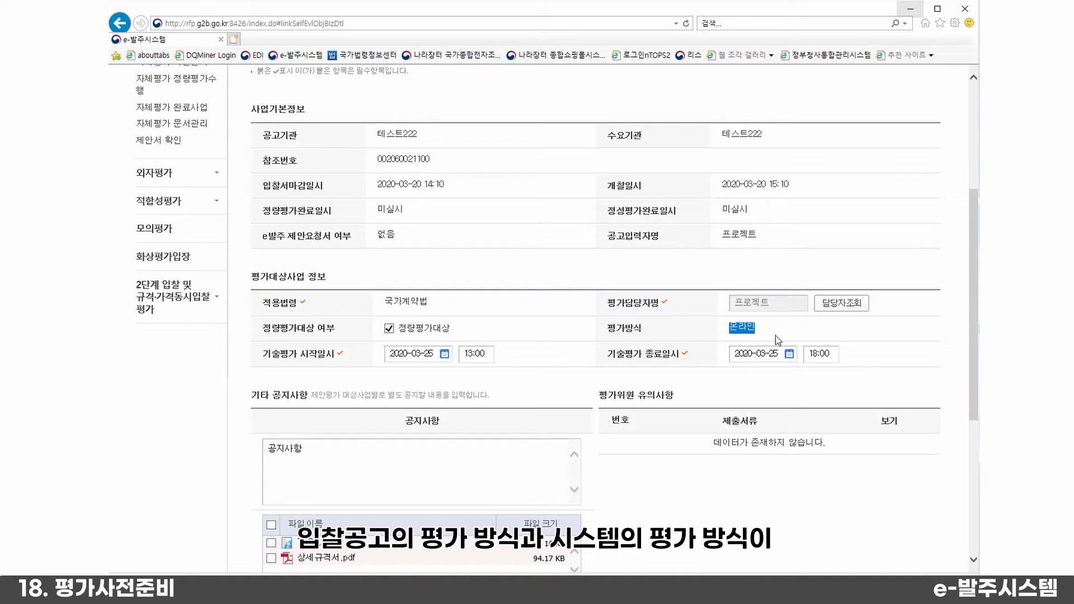
pyautogui.click(733, 330)
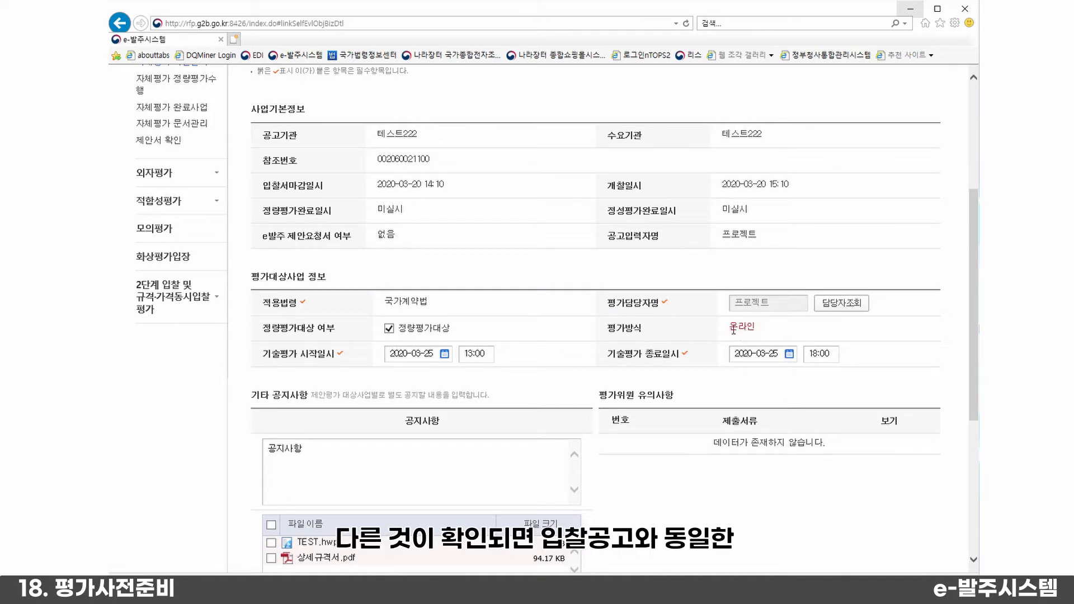
pyautogui.doubleClick(756, 328)
pyautogui.click(757, 328)
pyautogui.moveTo(757, 329); pyautogui.dragTo(730, 329)
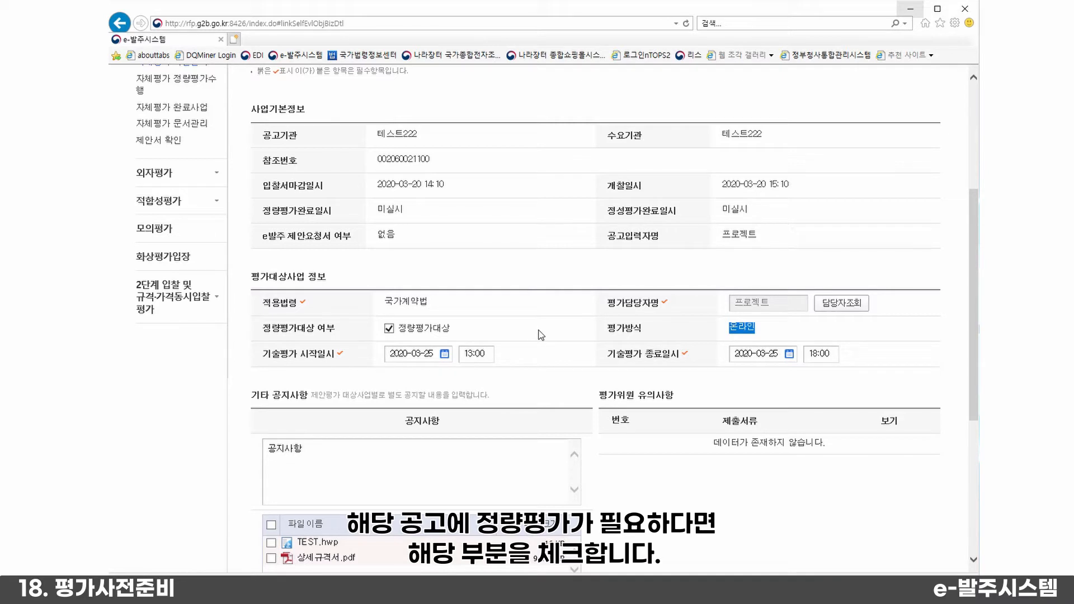
# - Save the project's basic information with 정량평가대상 enabled
pyautogui.click(388, 329)
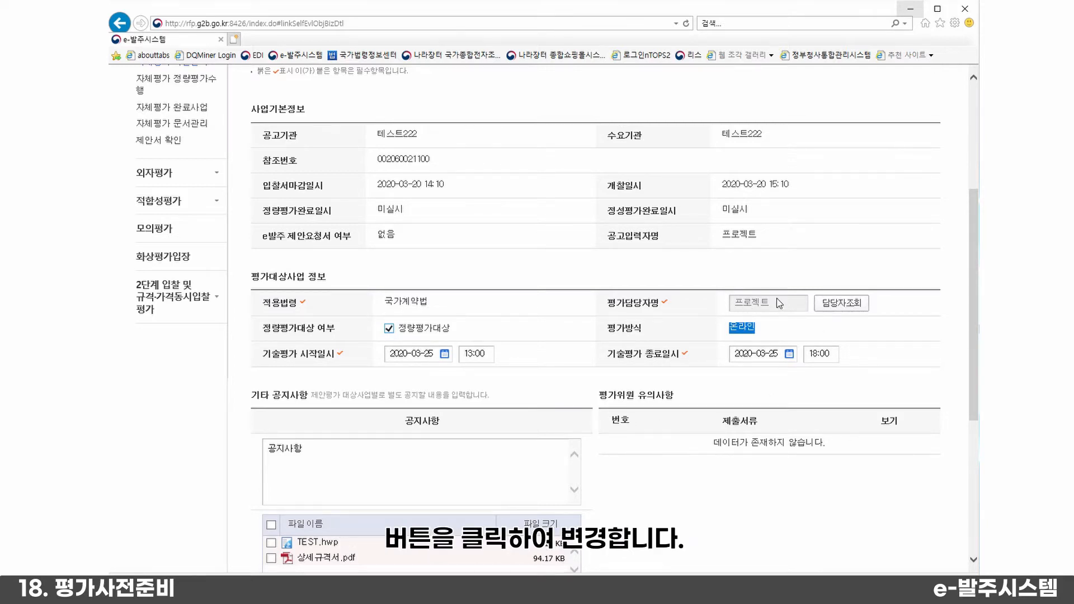
pyautogui.scroll(-3, 731, 314)
pyautogui.click(861, 515)
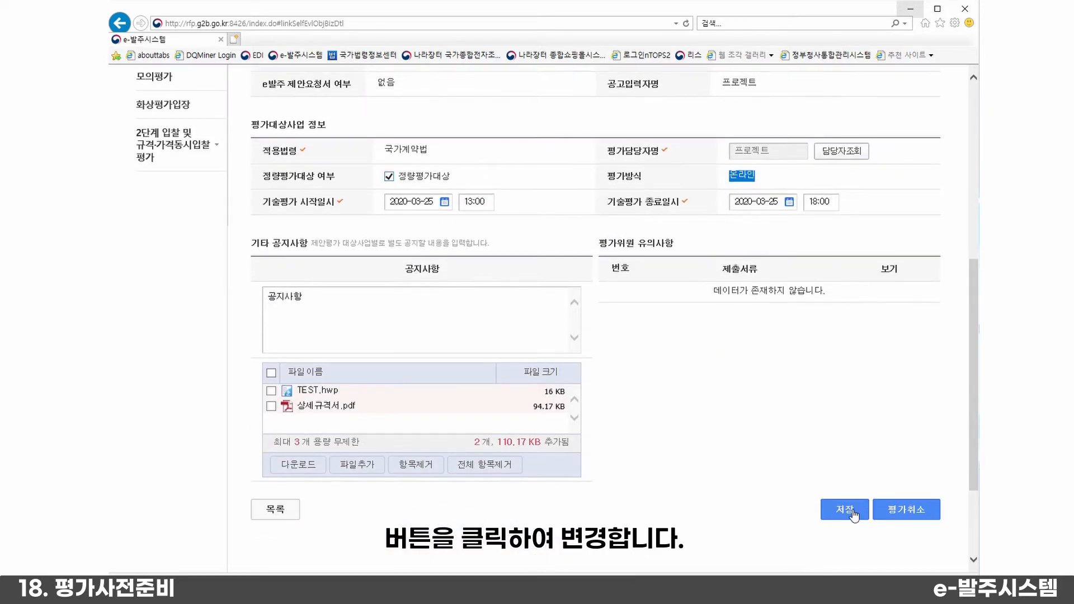
pyautogui.click(564, 358)
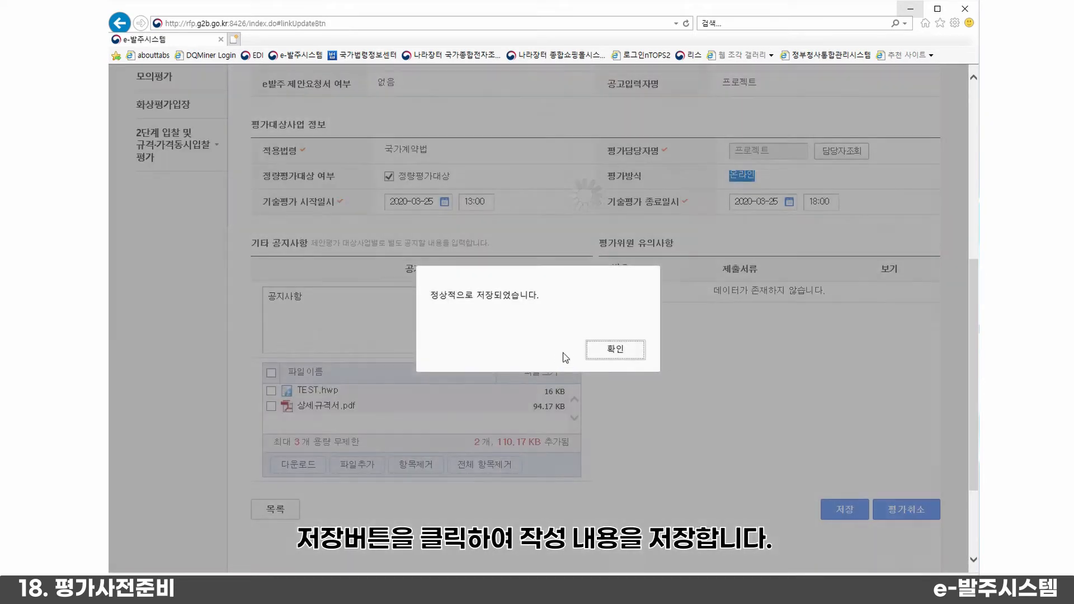
pyautogui.click(616, 352)
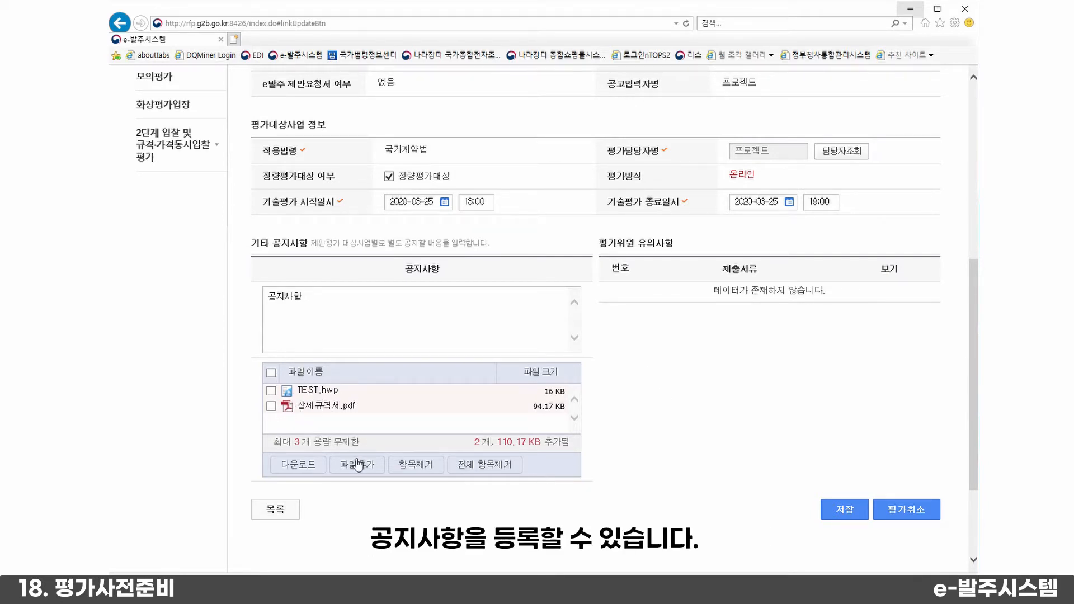
# - Remove all files attached to the 공지사항 notice, TEST.hwp and 상세규격서.pdf, and save the basic information
pyautogui.scroll(7, 546, 403)
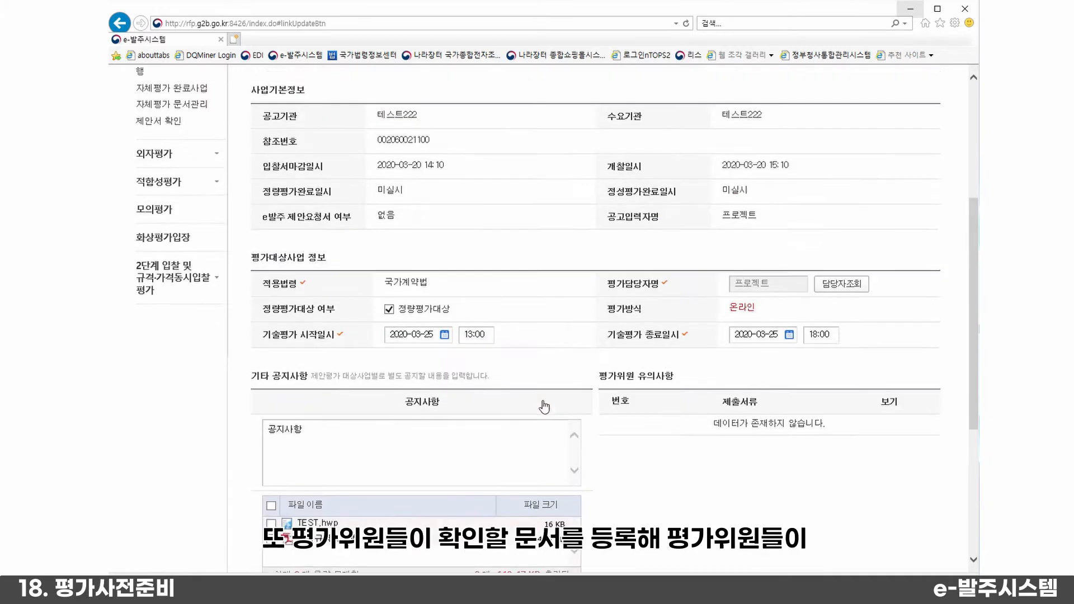
pyautogui.scroll(-6, 473, 410)
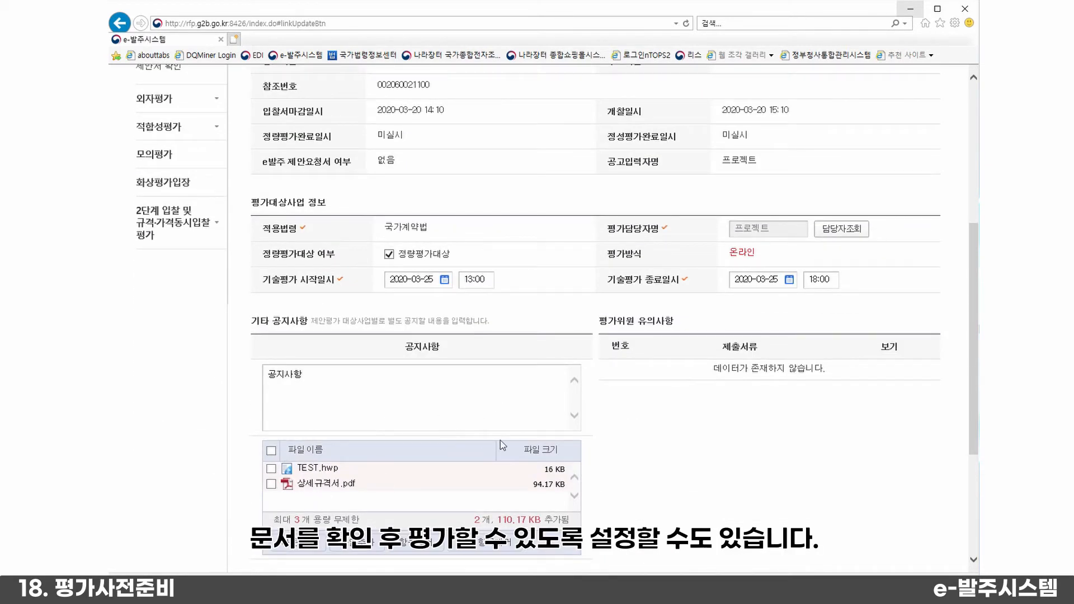
pyautogui.scroll(-3, 517, 447)
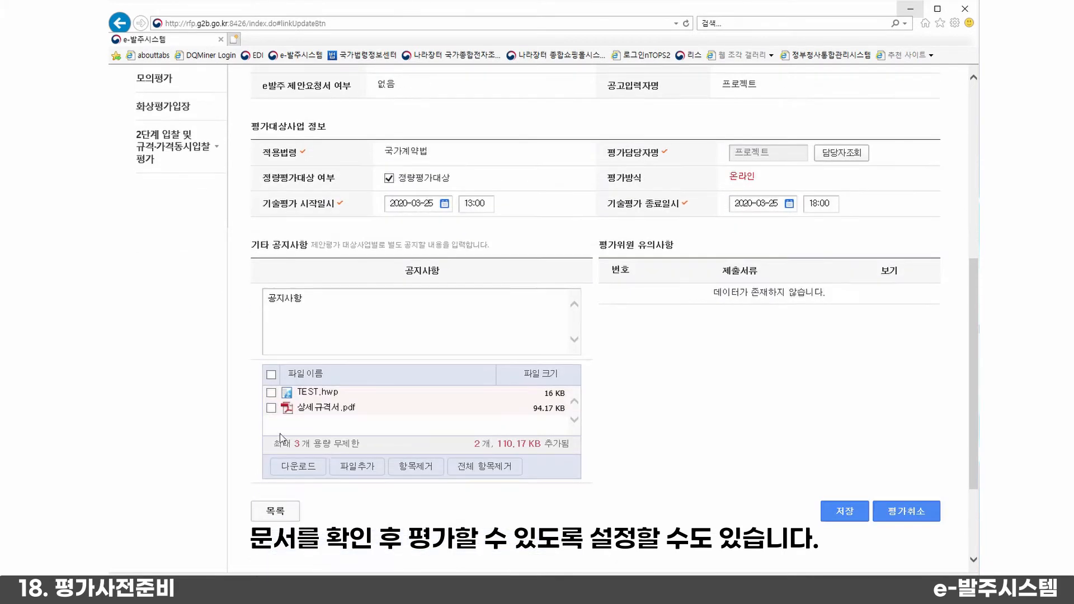
pyautogui.click(272, 376)
pyautogui.click(484, 466)
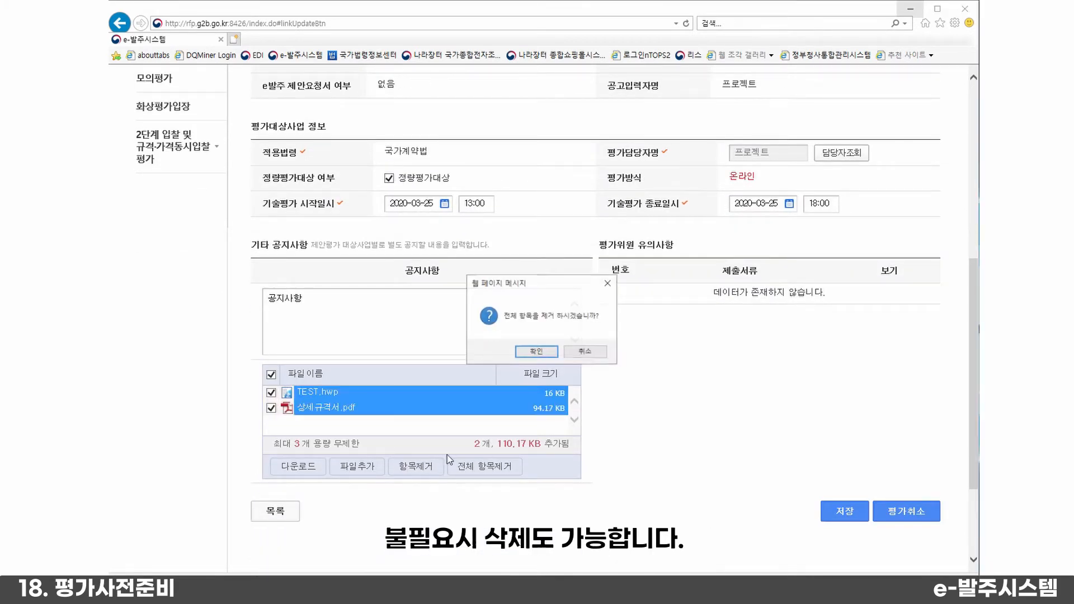
pyautogui.click(536, 352)
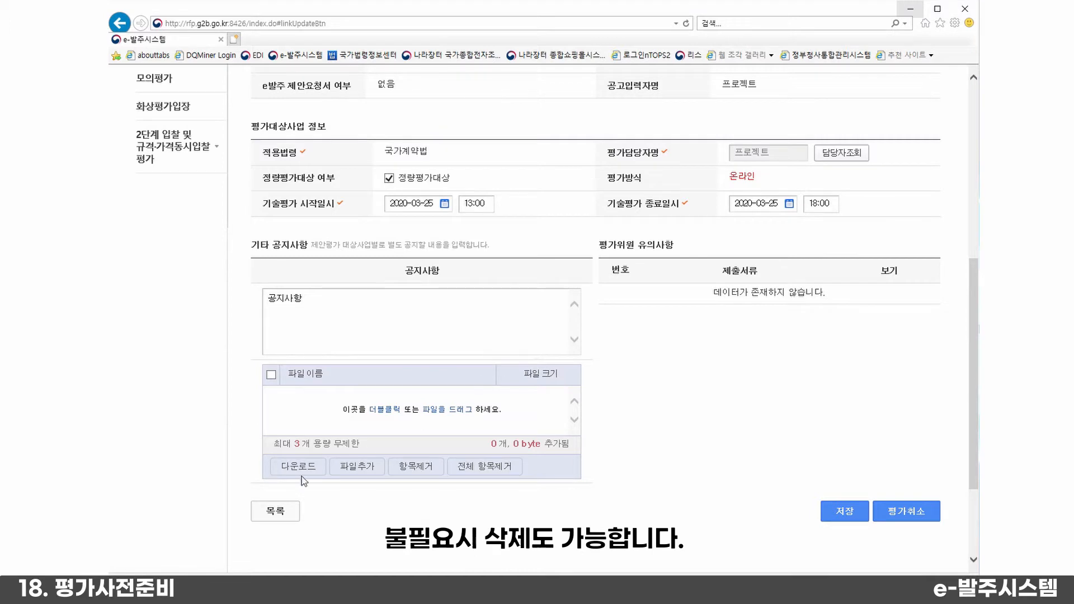
pyautogui.click(845, 518)
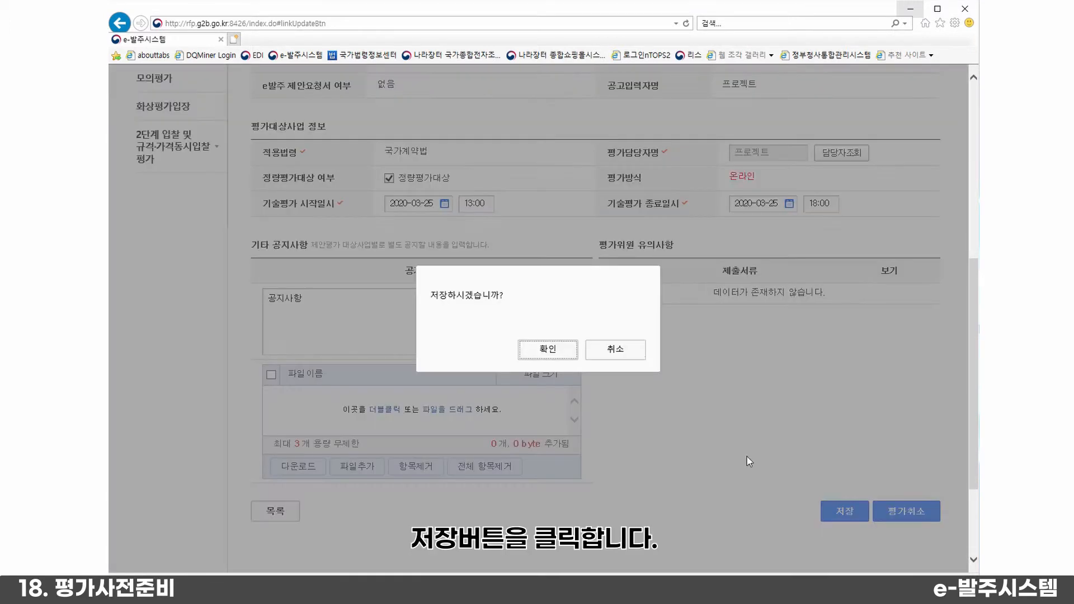
pyautogui.click(549, 353)
pyautogui.click(616, 350)
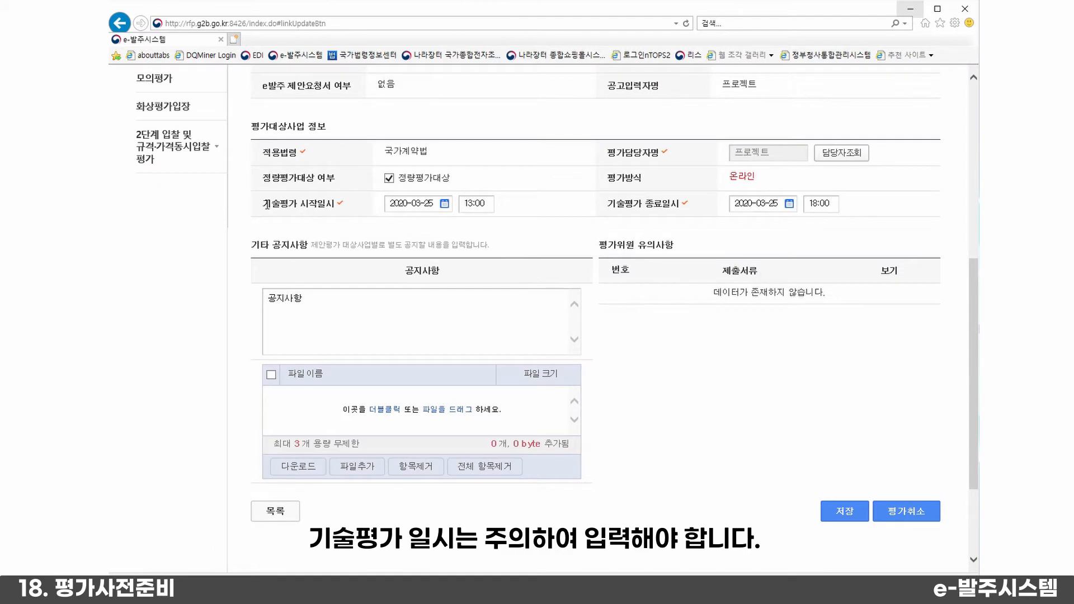
# - Review the 기술평가 시작일시 and 기술평가 종료일시 settings that define the technical evaluation period
pyautogui.moveTo(265, 203); pyautogui.dragTo(329, 207)
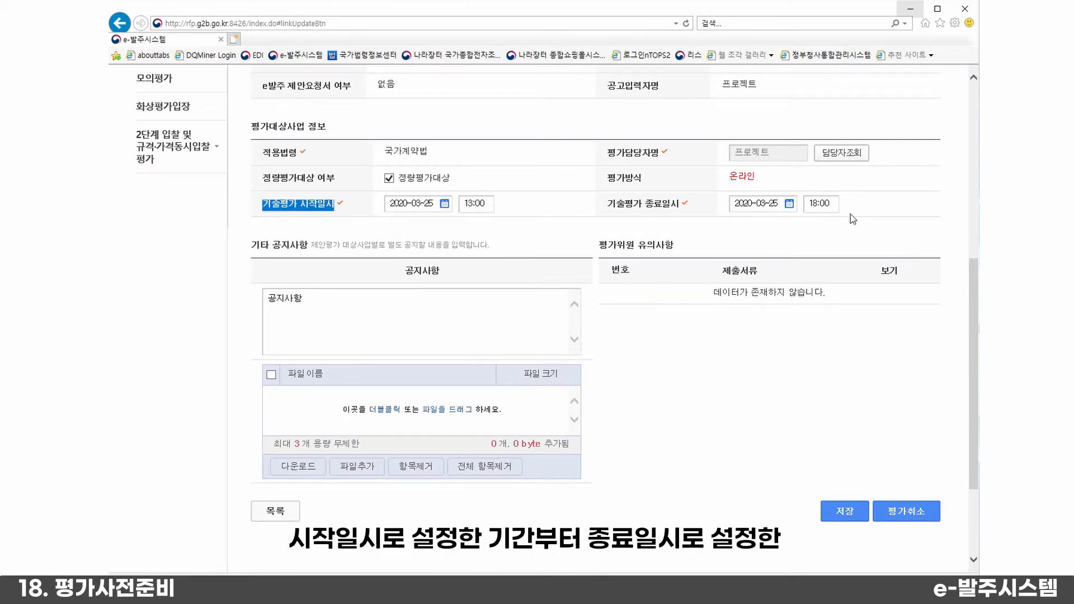
pyautogui.scroll(2, 626, 211)
pyautogui.scroll(3, 626, 168)
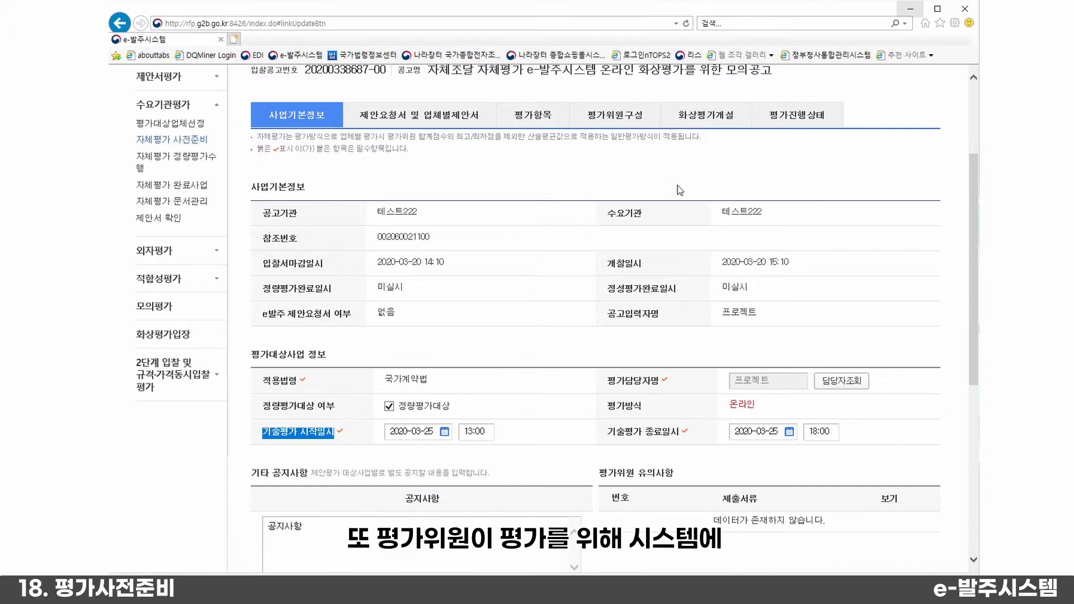
pyautogui.scroll(3, 677, 190)
pyautogui.scroll(-2, 523, 469)
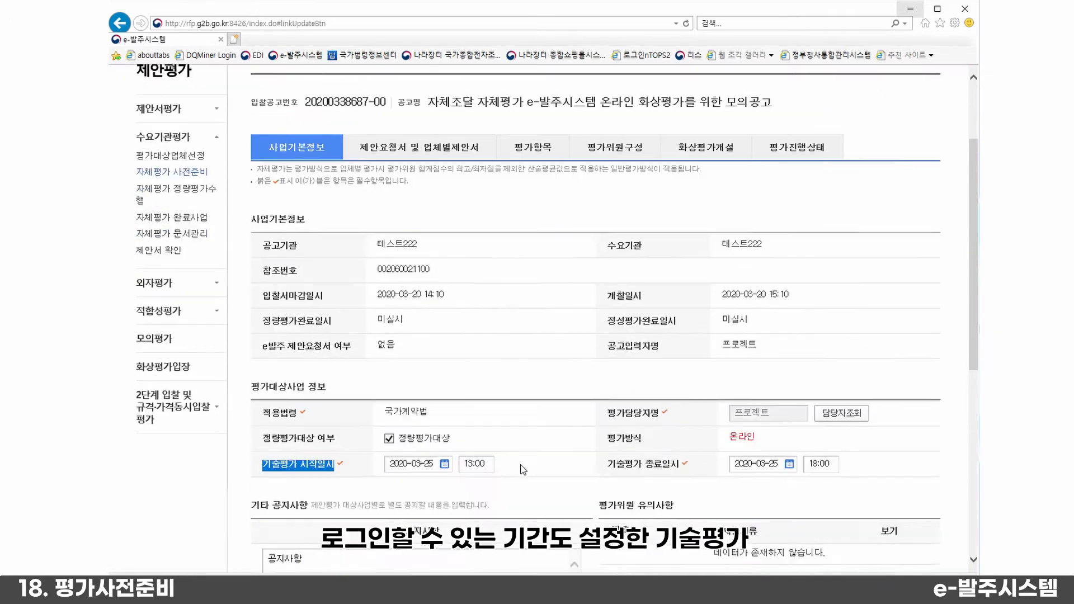
pyautogui.scroll(-3, 523, 469)
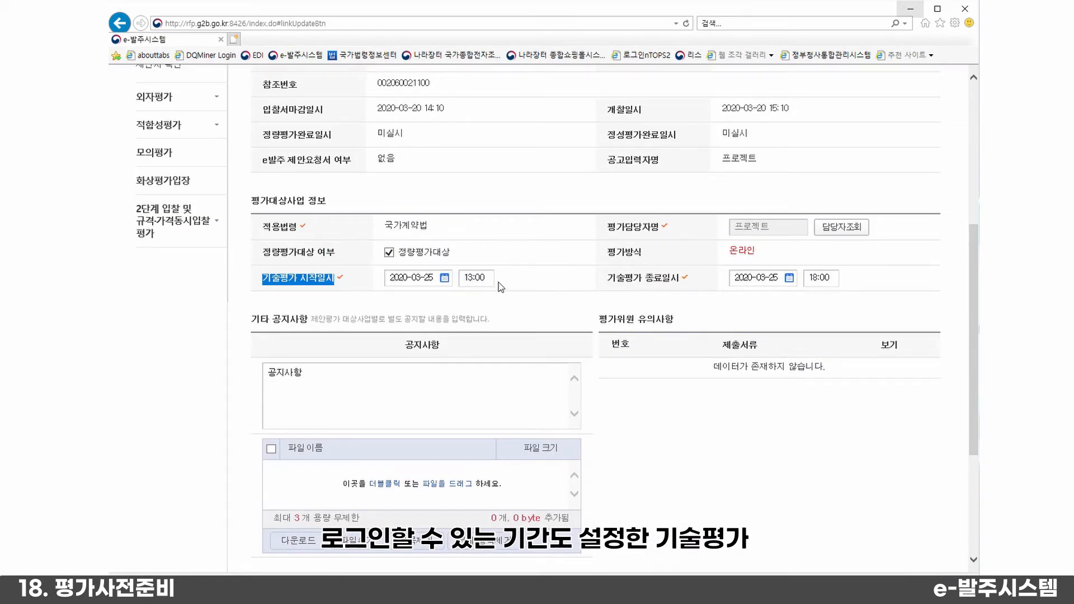
pyautogui.scroll(4, 544, 300)
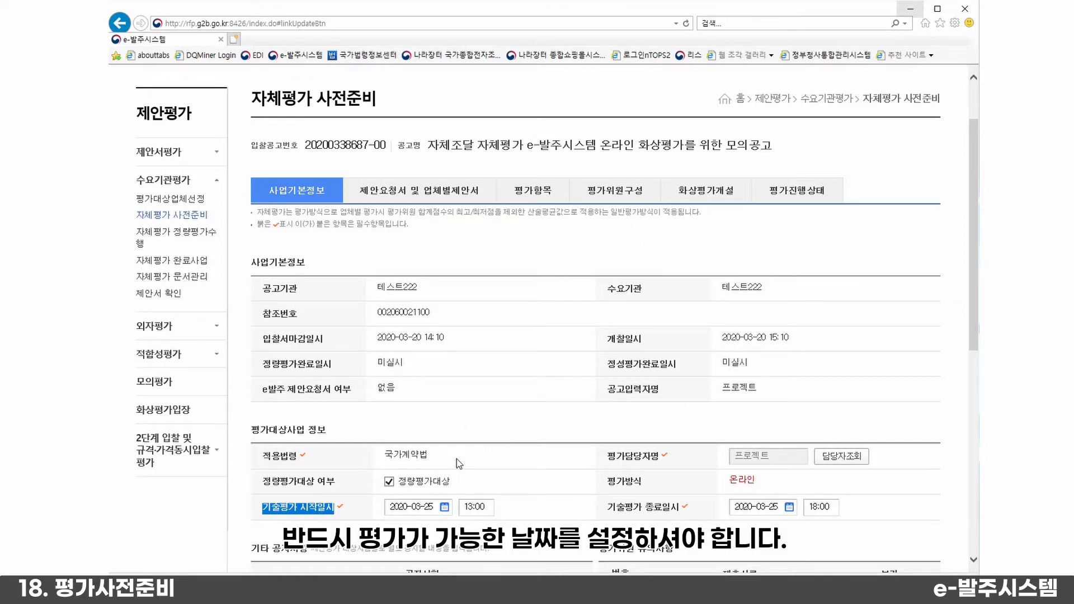
# - Attach 붙임_제안요청서.hwp as the proposal request file in the 제안요청서 registration and save it
pyautogui.click(411, 197)
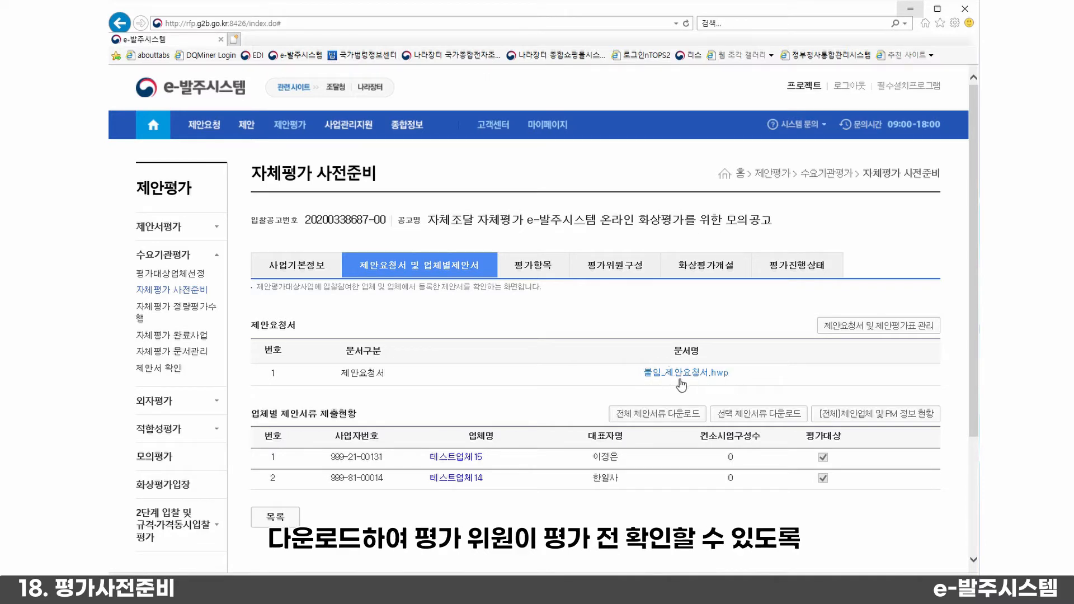
pyautogui.click(887, 331)
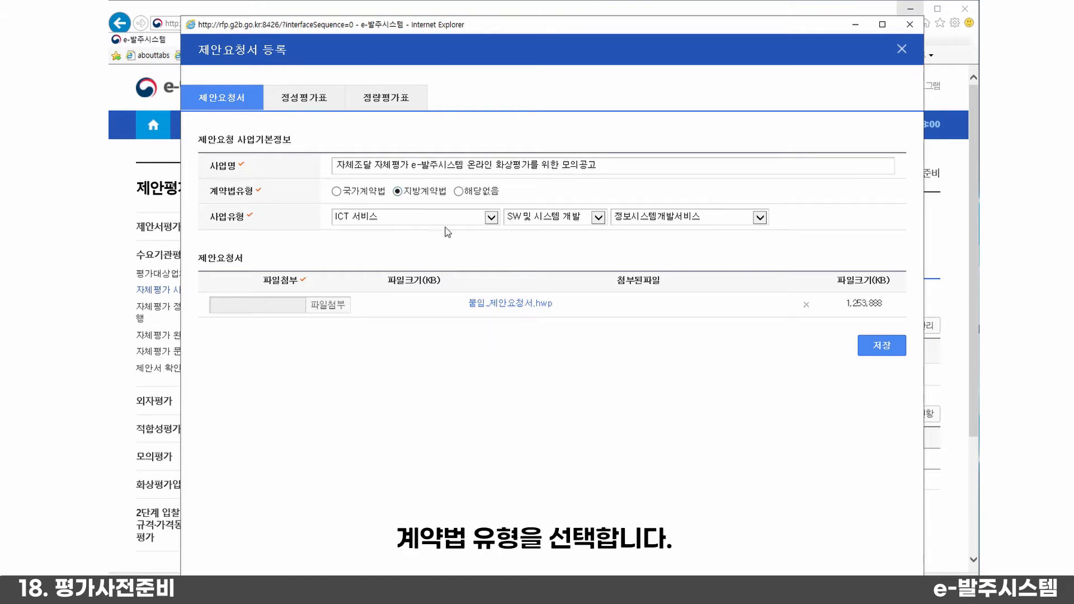
pyautogui.click(331, 305)
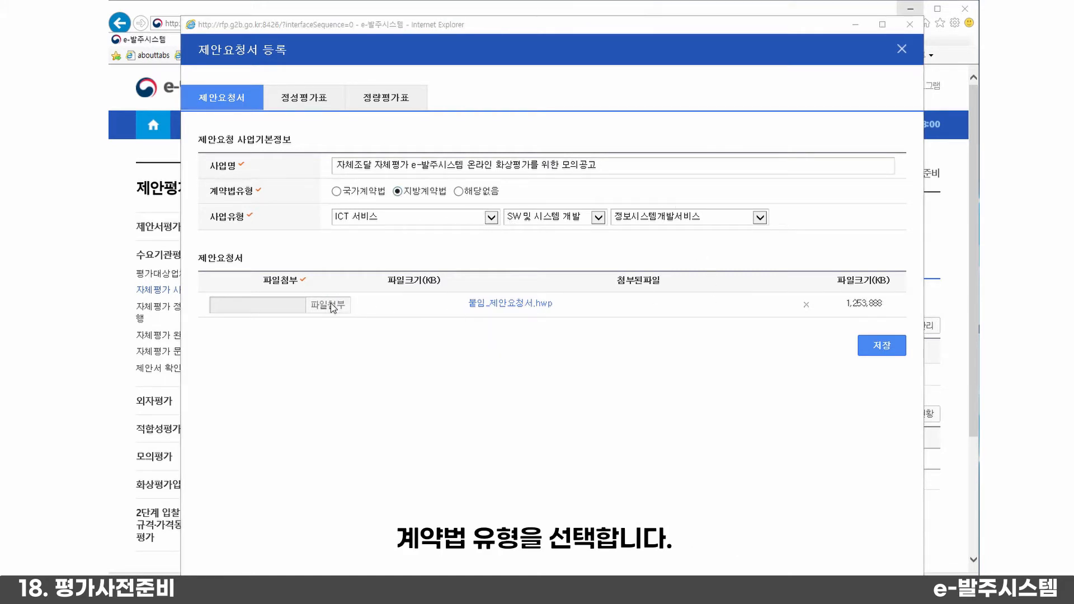
pyautogui.click(344, 115)
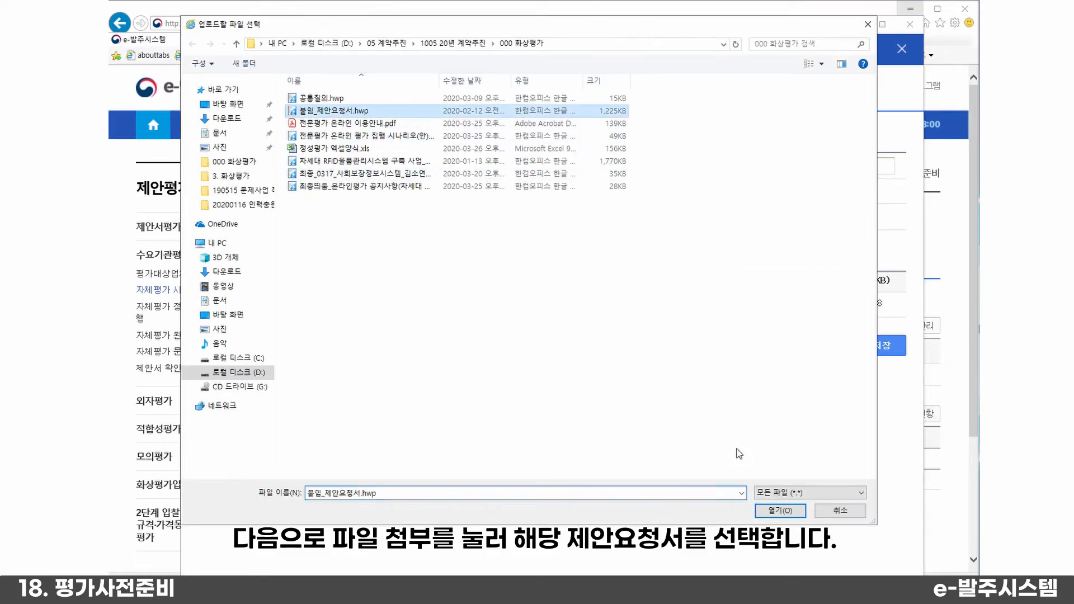
pyautogui.click(774, 511)
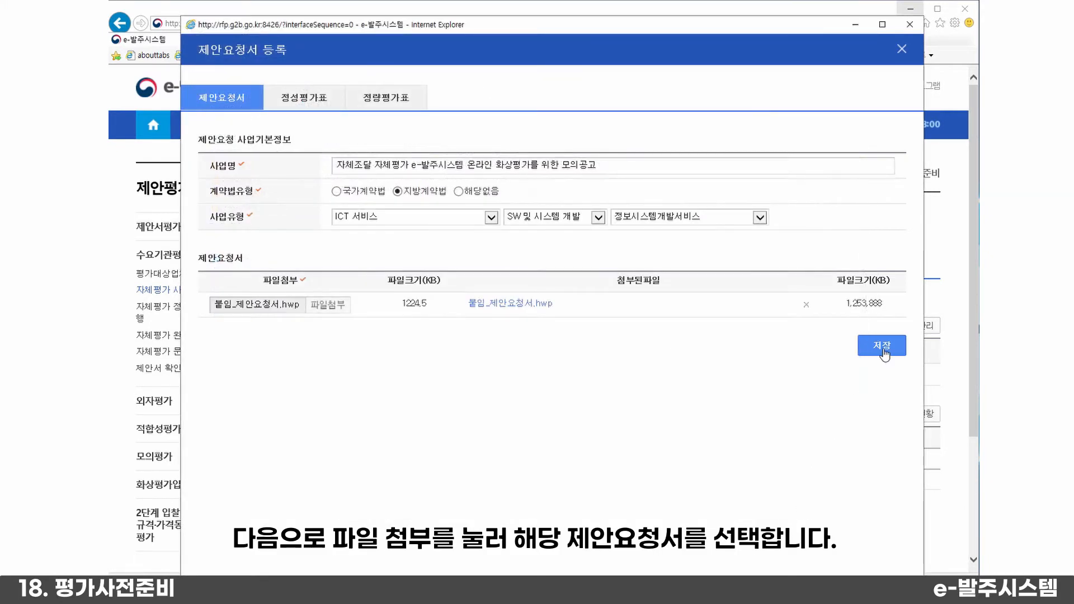
pyautogui.click(884, 353)
pyautogui.click(562, 354)
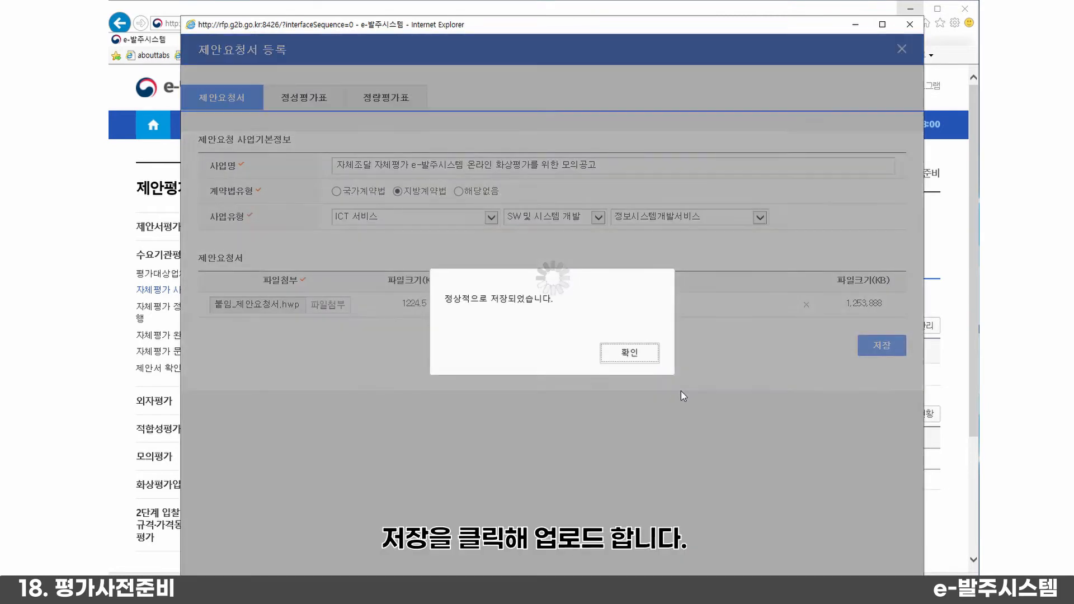
pyautogui.click(621, 352)
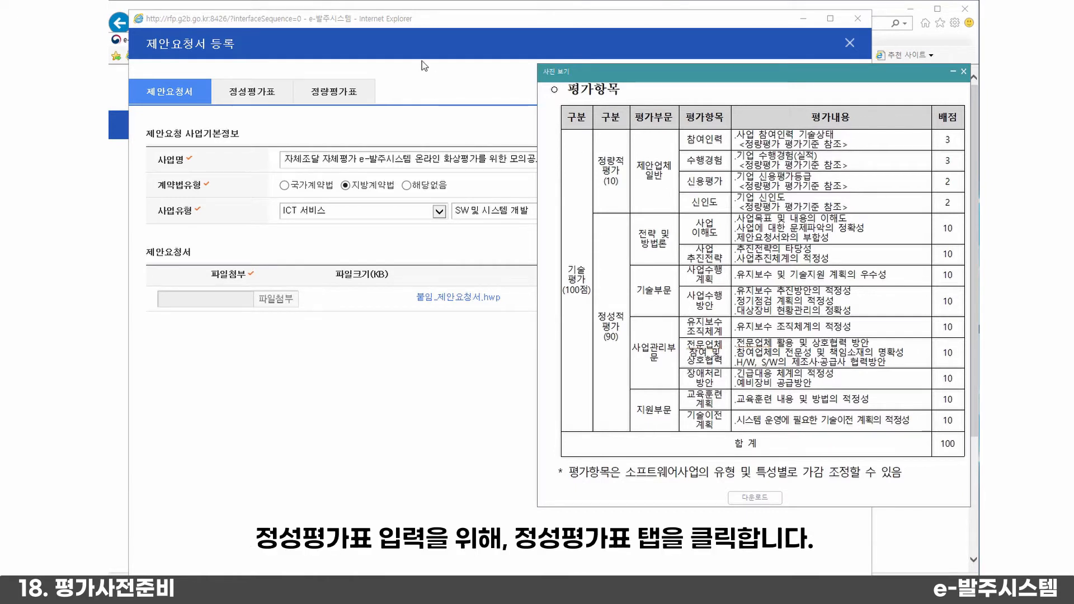
# - Open the 정성평가표 registration for the proposal request
pyautogui.click(253, 95)
pyautogui.click(253, 95)
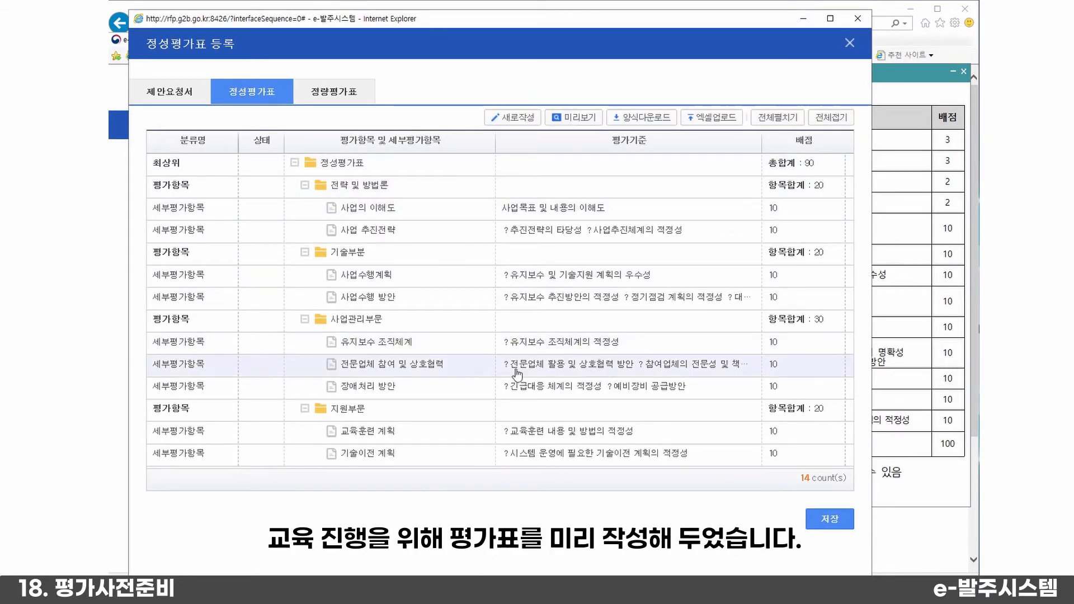
pyautogui.rightClick(364, 212)
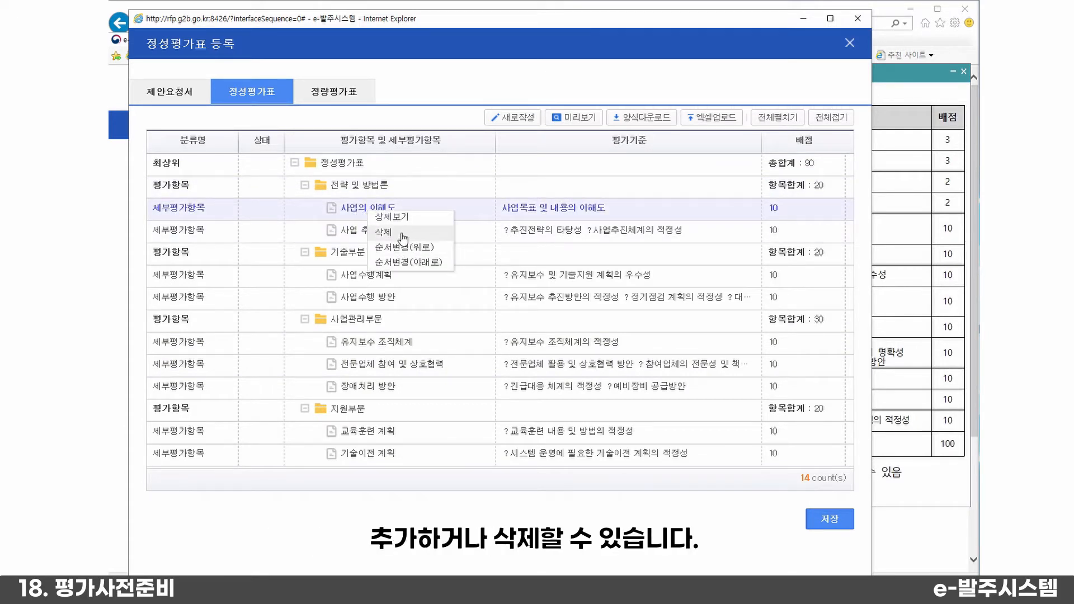
pyautogui.click(358, 187)
pyautogui.click(360, 186)
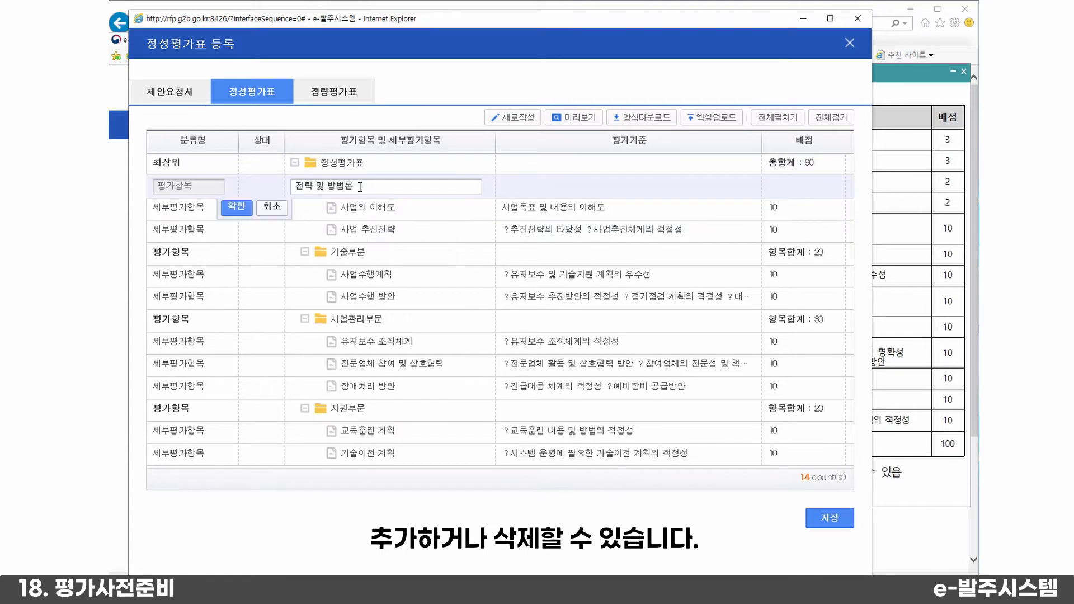
pyautogui.click(283, 206)
pyautogui.rightClick(367, 185)
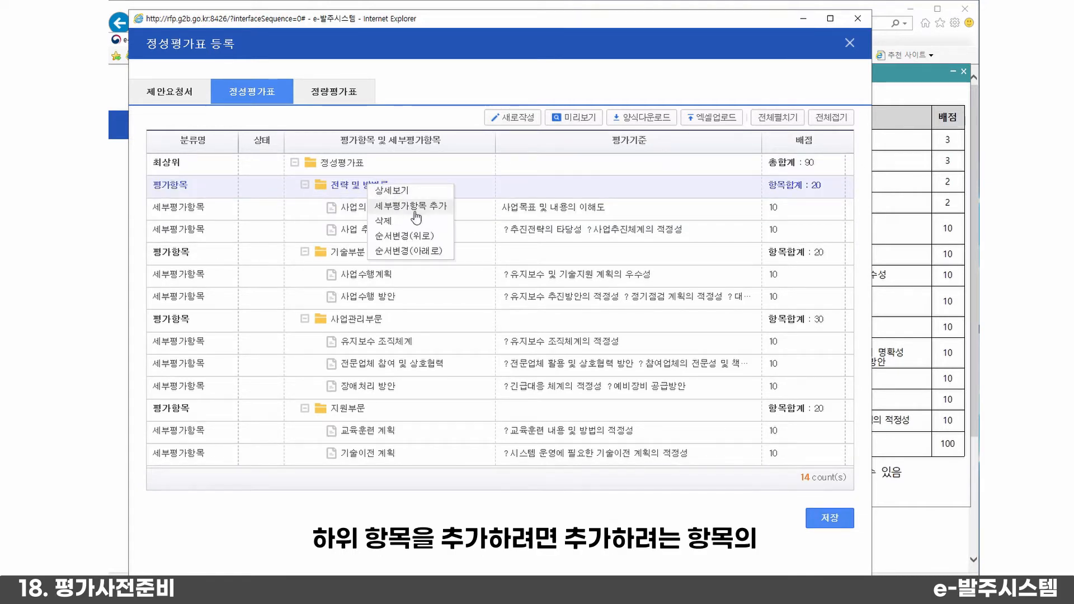
pyautogui.click(356, 169)
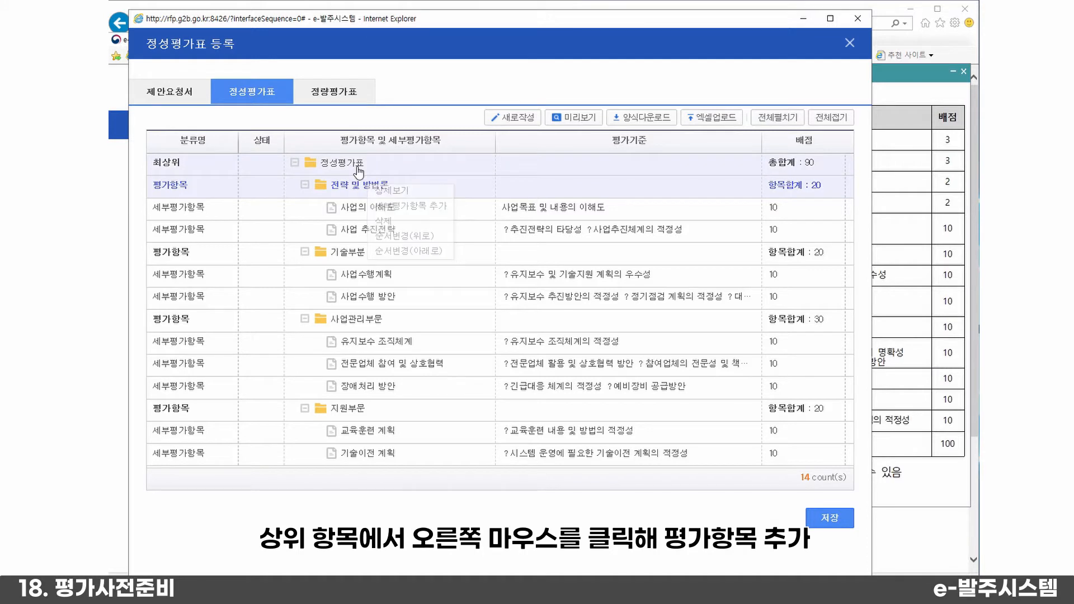
# - Add a new evaluation item named 정보확인 at the top level of the 정성평가표
pyautogui.rightClick(354, 169)
pyautogui.click(367, 174)
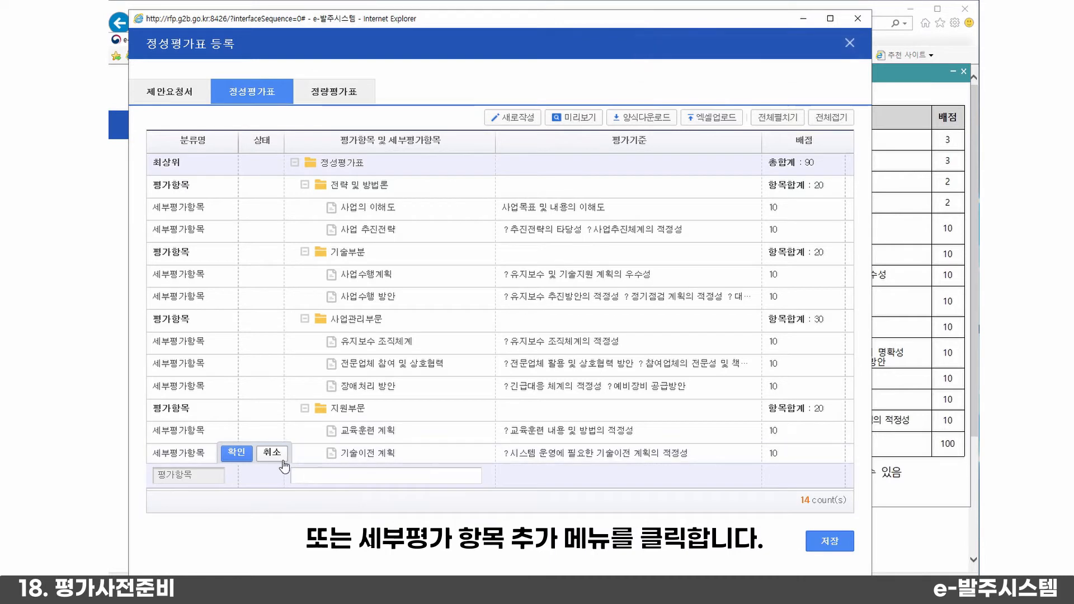
pyautogui.click(328, 477)
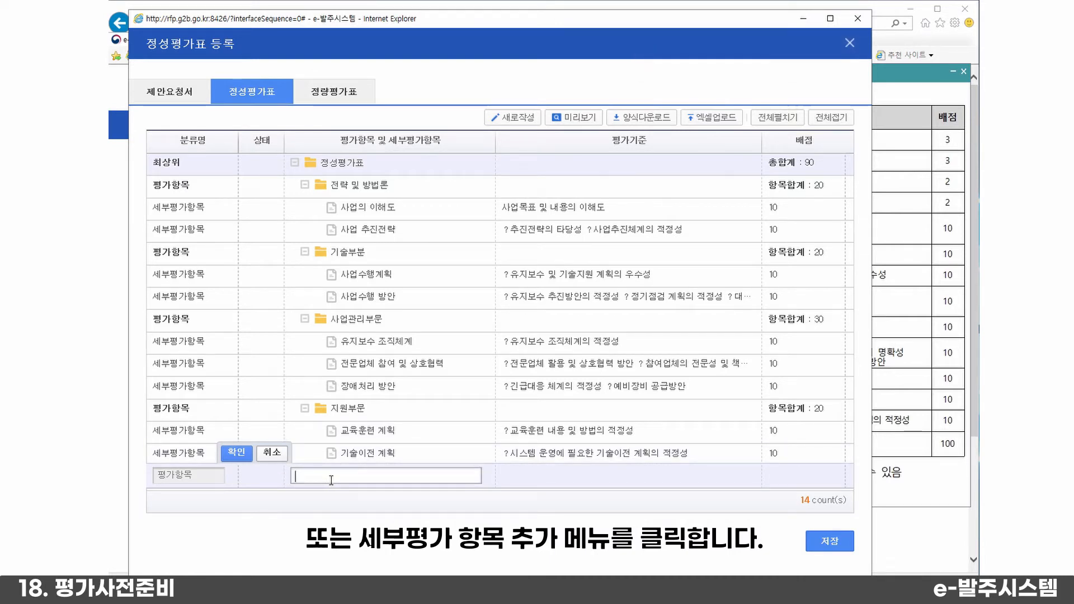
pyautogui.write('f')
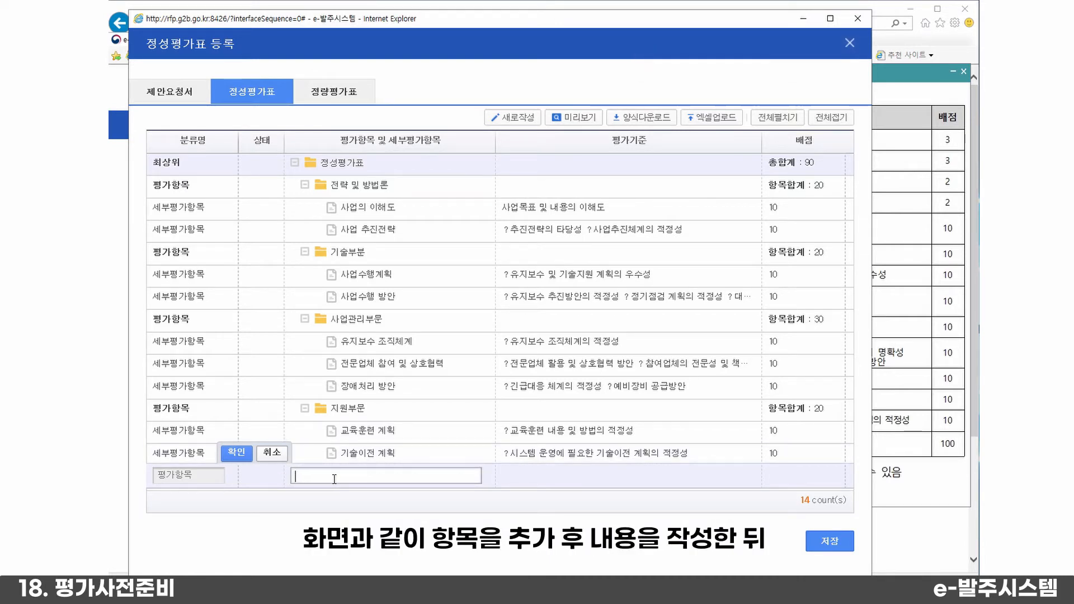
pyautogui.write('cnㅓㅇㅂ')
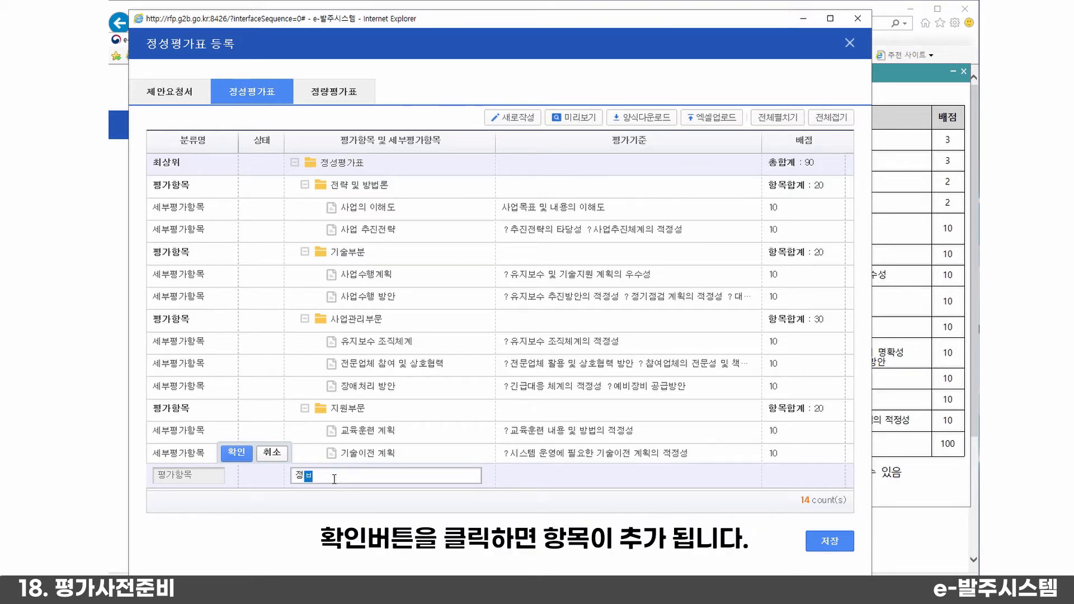
pyautogui.write('ㅗㅎㅗㅏㄱㅇㅣㄴ')
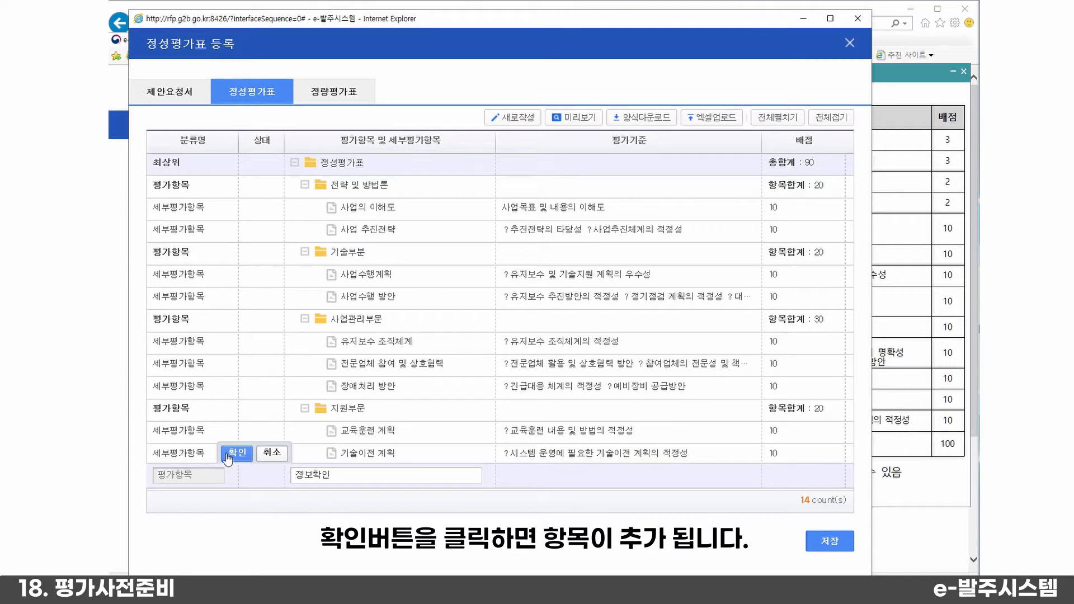
pyautogui.click(232, 454)
# - Add the detailed evaluation item 정보항목 1 under 정보확인 with criterion 111 and a score of 1
pyautogui.rightClick(353, 476)
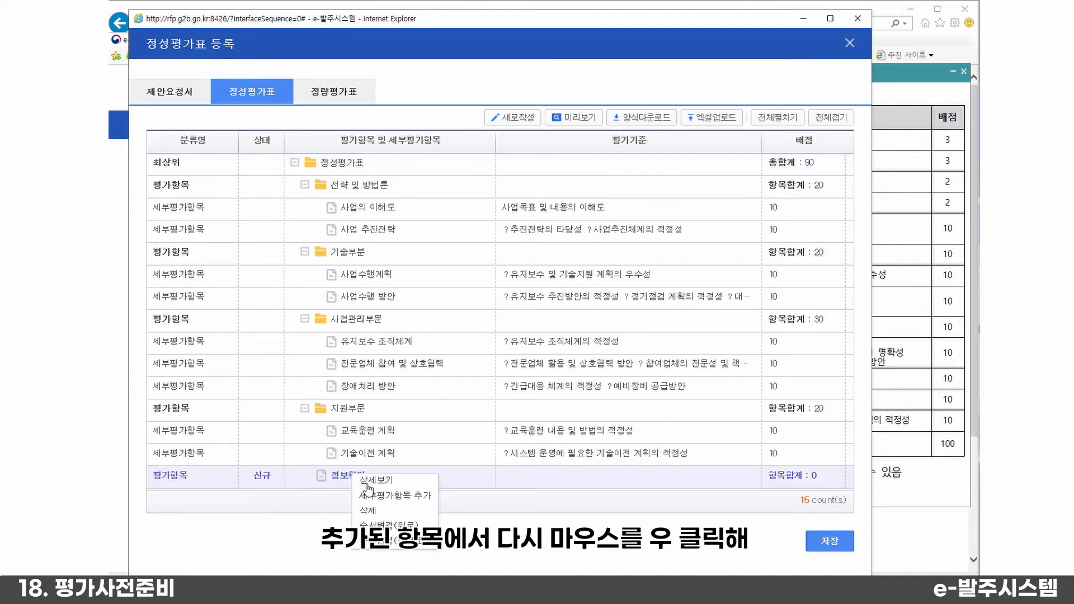
pyautogui.click(399, 496)
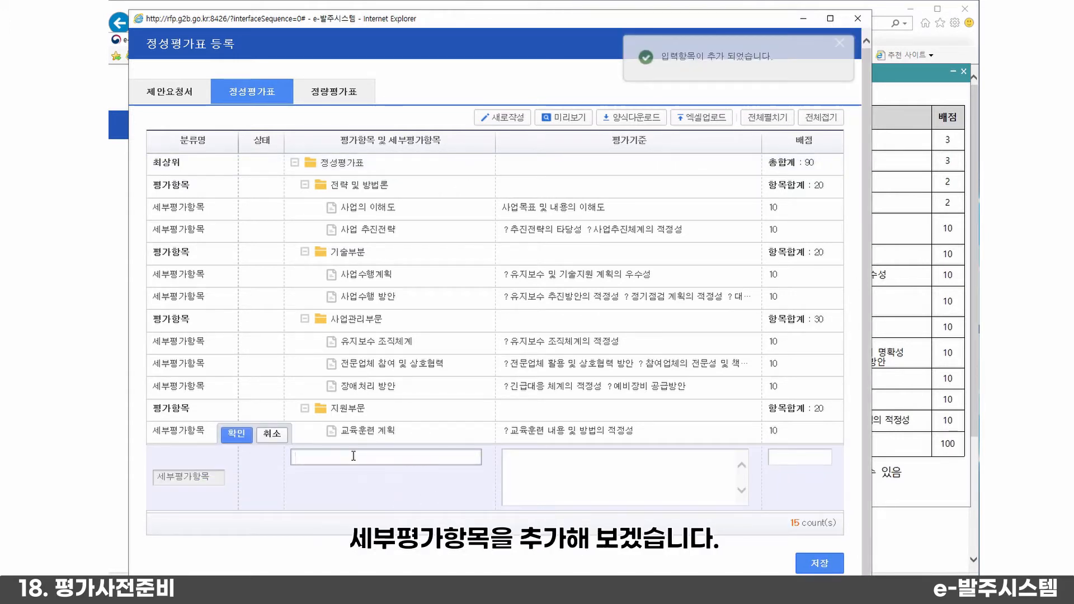
pyautogui.write('정')
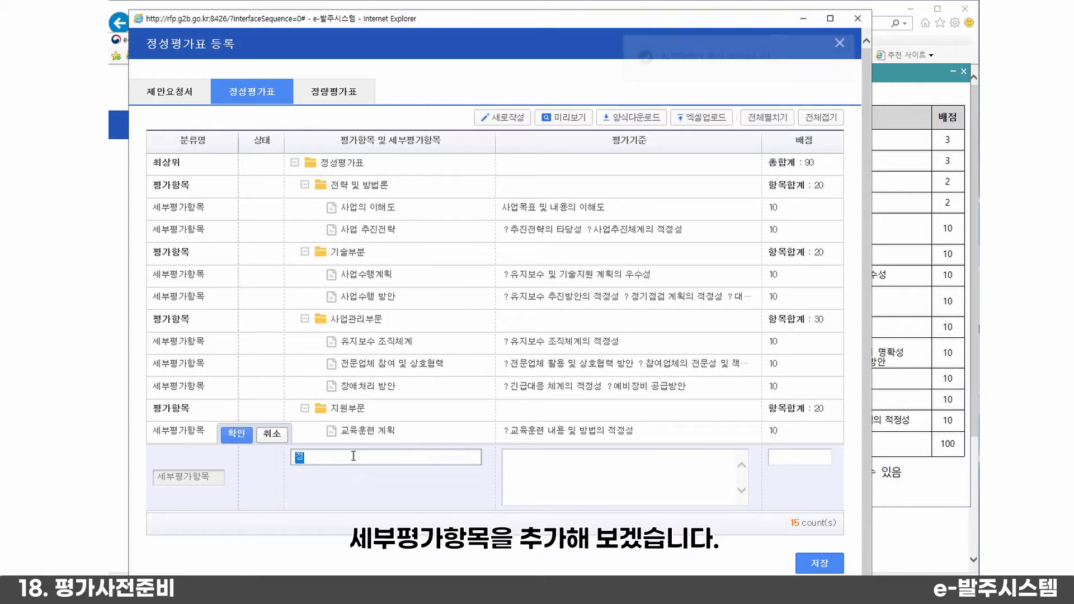
pyautogui.write('보항목 1')
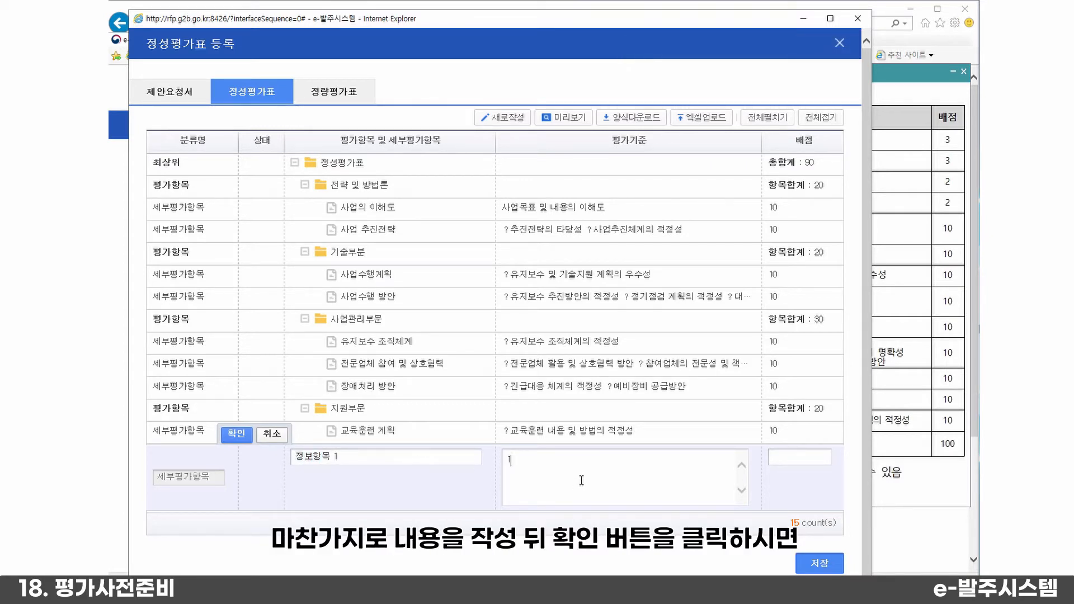
pyautogui.write('11')
pyautogui.click(777, 458)
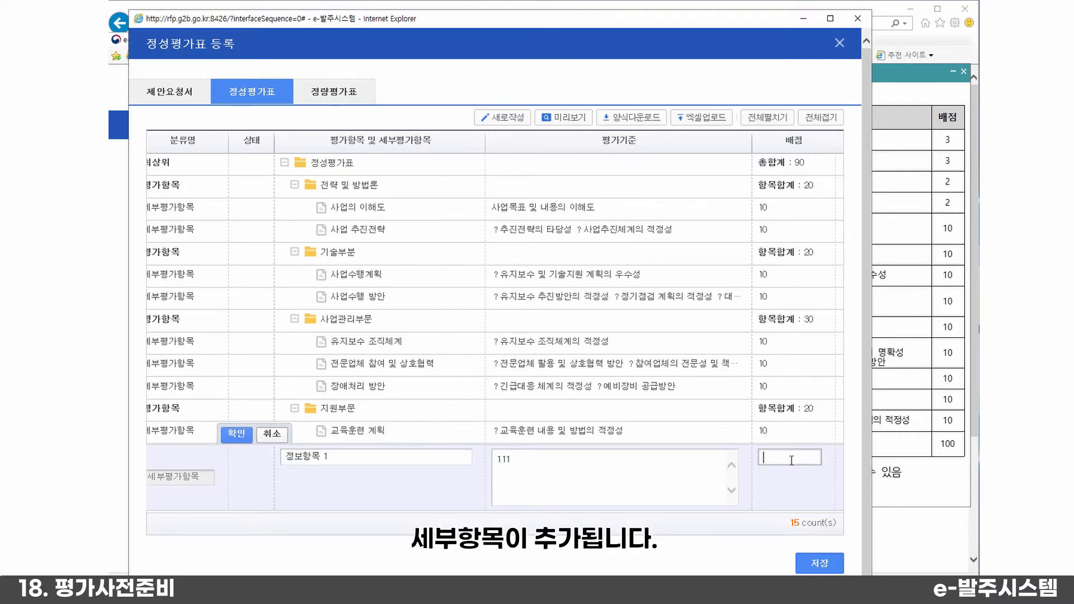
pyautogui.write('1')
pyautogui.click(236, 435)
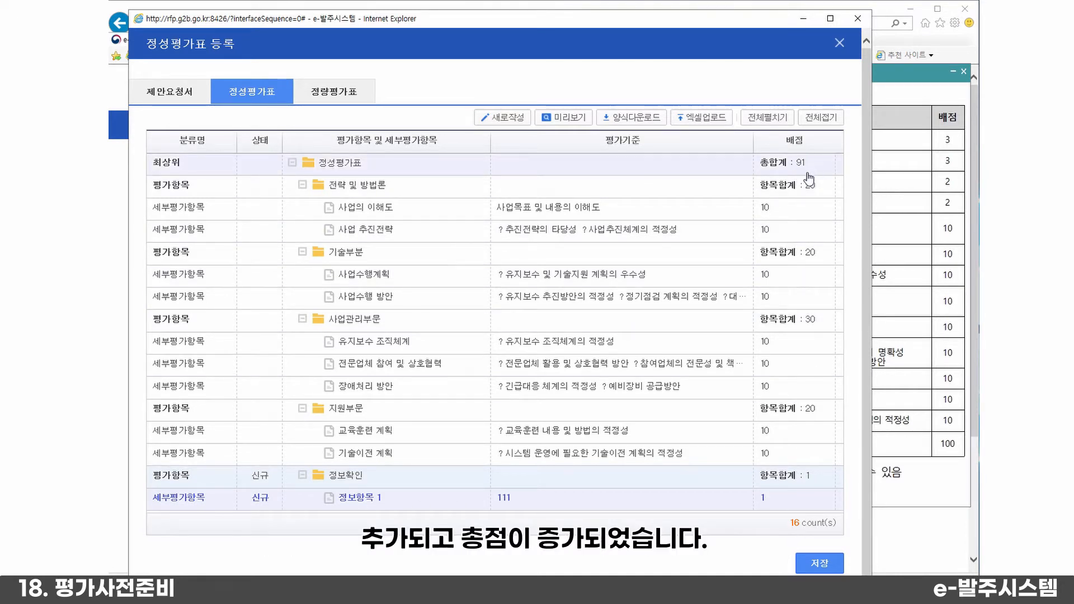
# - Delete the 정보확인 evaluation item together with its detailed item from the 정성평가표
pyautogui.click(343, 481)
pyautogui.click(315, 481)
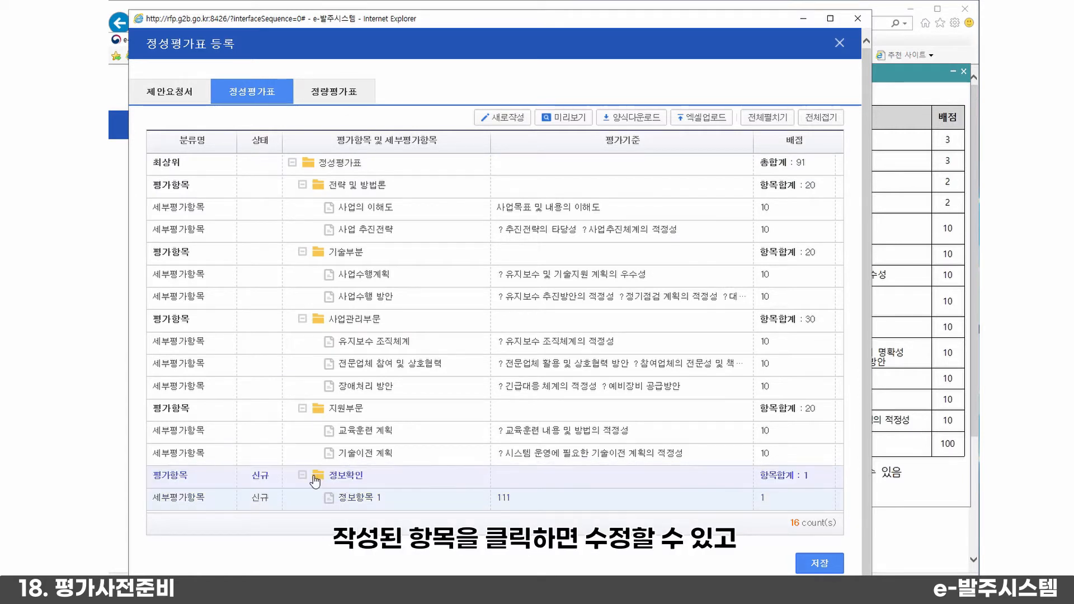
pyautogui.rightClick(314, 477)
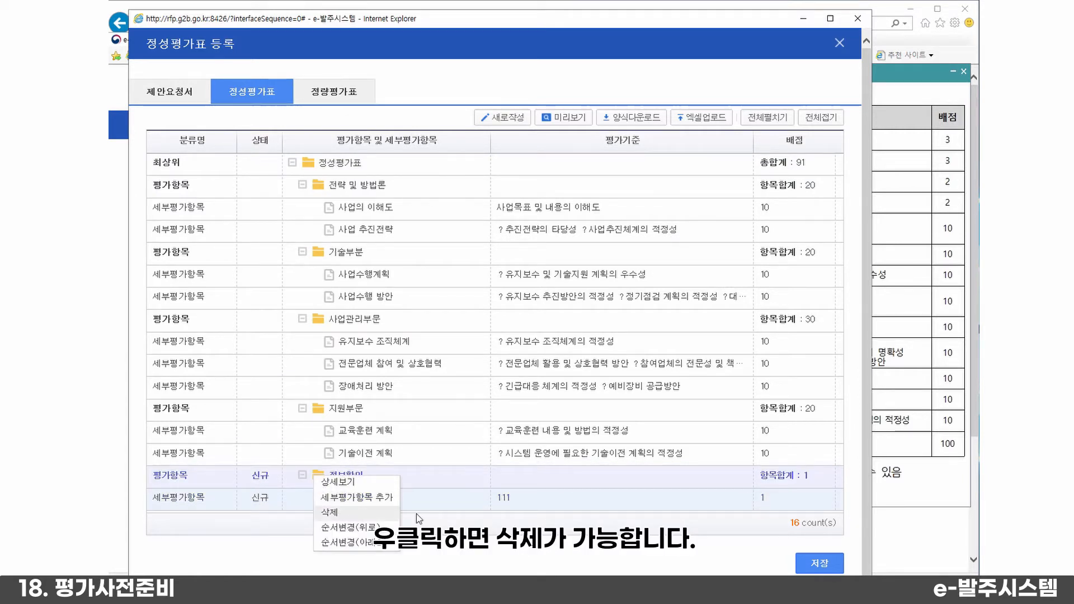
pyautogui.click(416, 514)
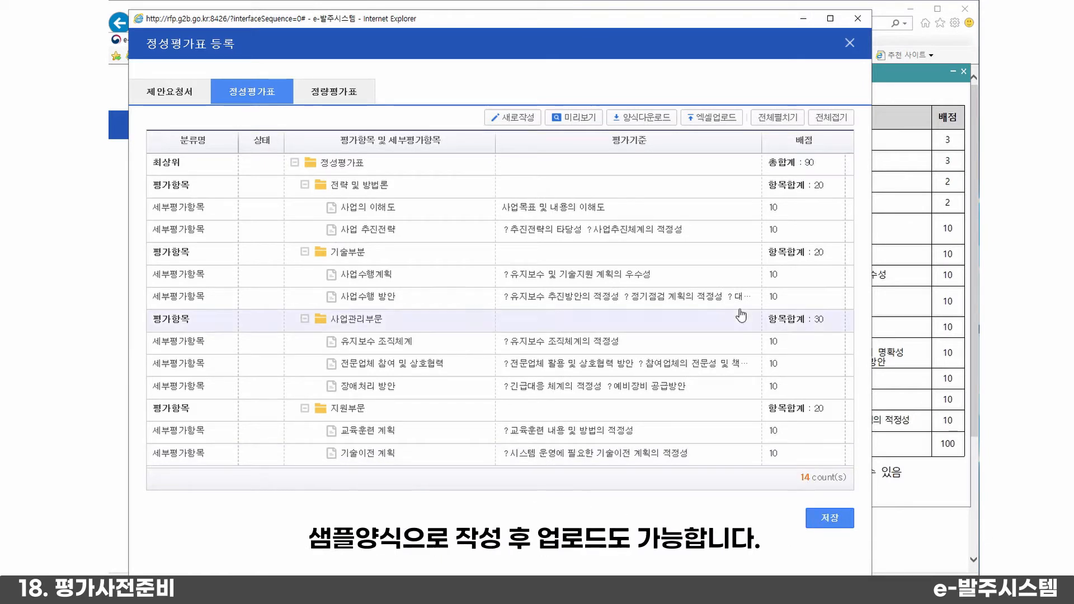
# - Download the qualitative evaluation Excel template and examine its instruction example and the columns of its 정성평가표 entry sheet
pyautogui.click(643, 118)
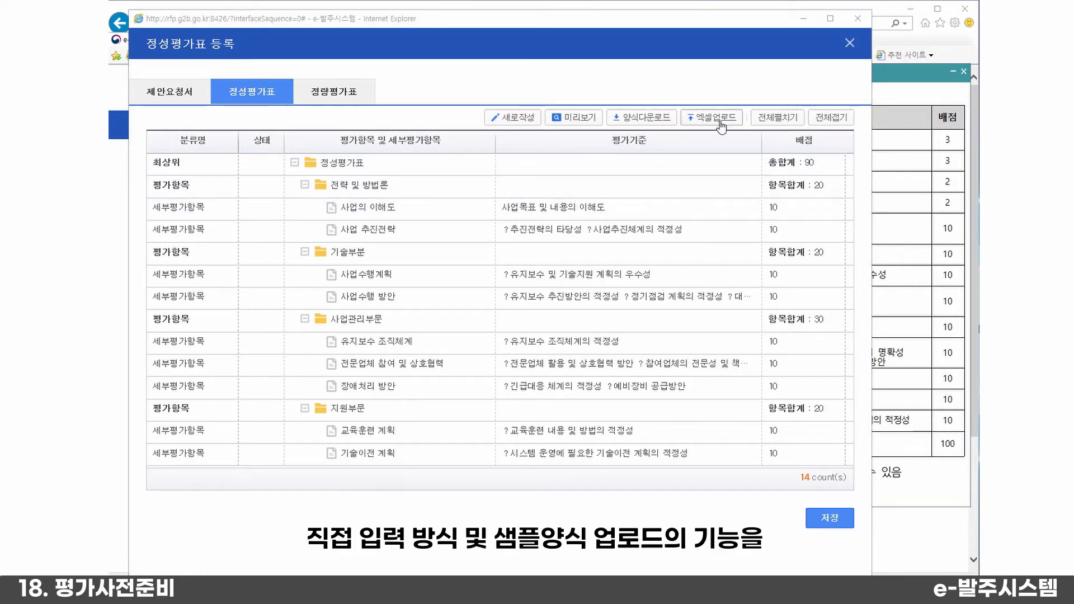
pyautogui.moveTo(110, 94); pyautogui.dragTo(500, 20)
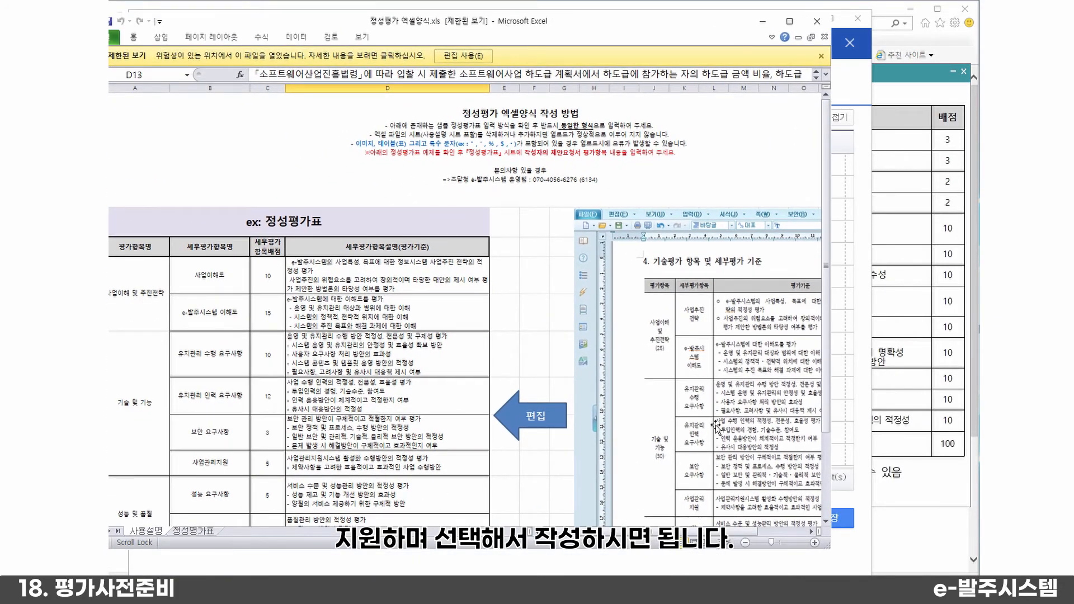
pyautogui.click(790, 21)
pyautogui.scroll(-3, 665, 495)
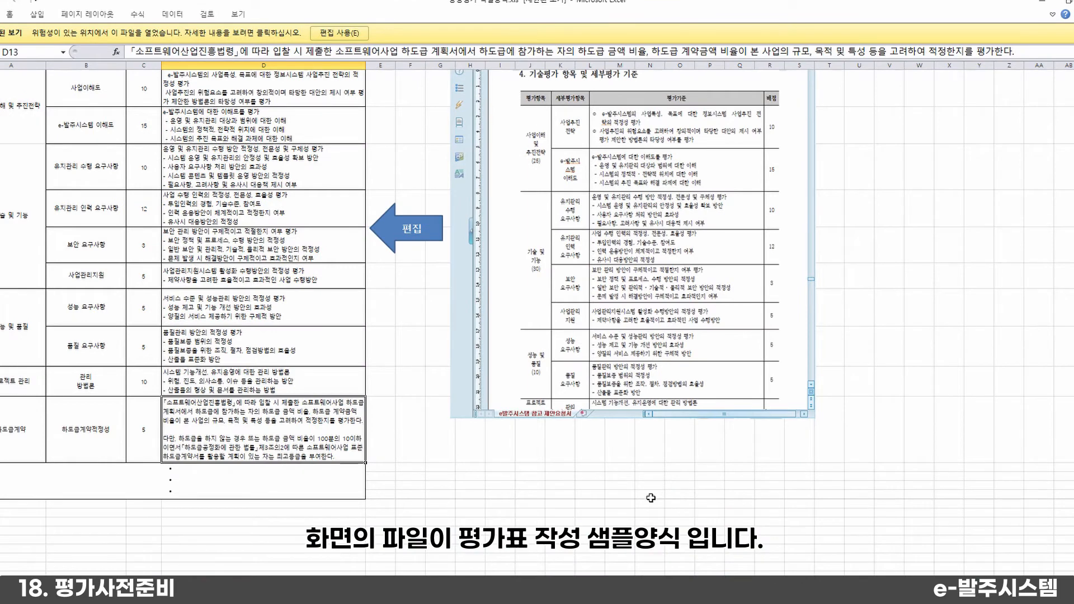
pyautogui.scroll(3, 655, 501)
pyautogui.scroll(-5, 589, 362)
pyautogui.scroll(2, 612, 372)
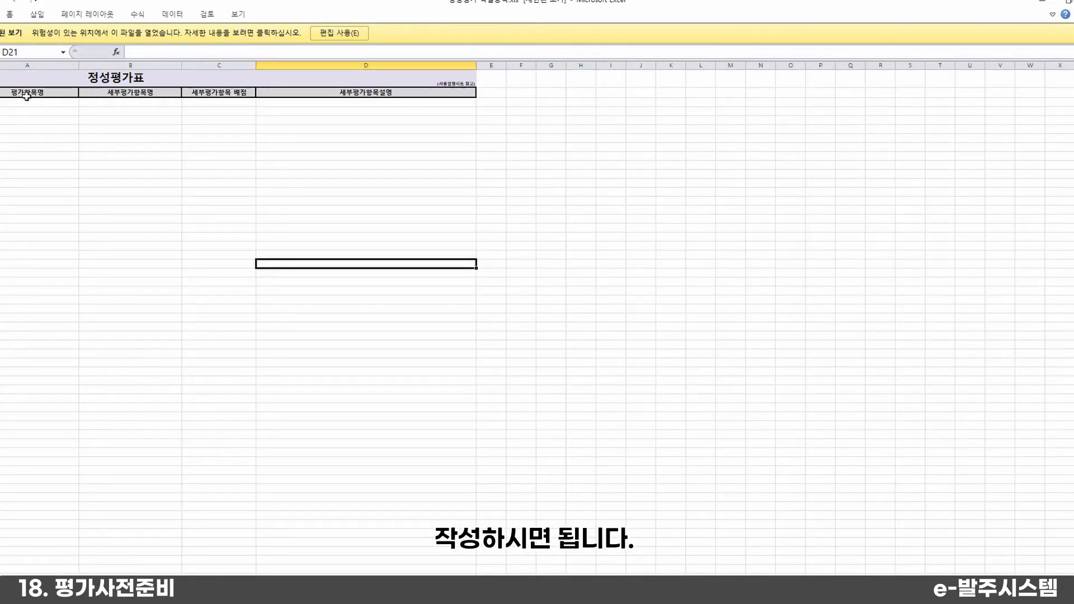
pyautogui.moveTo(27, 94); pyautogui.dragTo(343, 403)
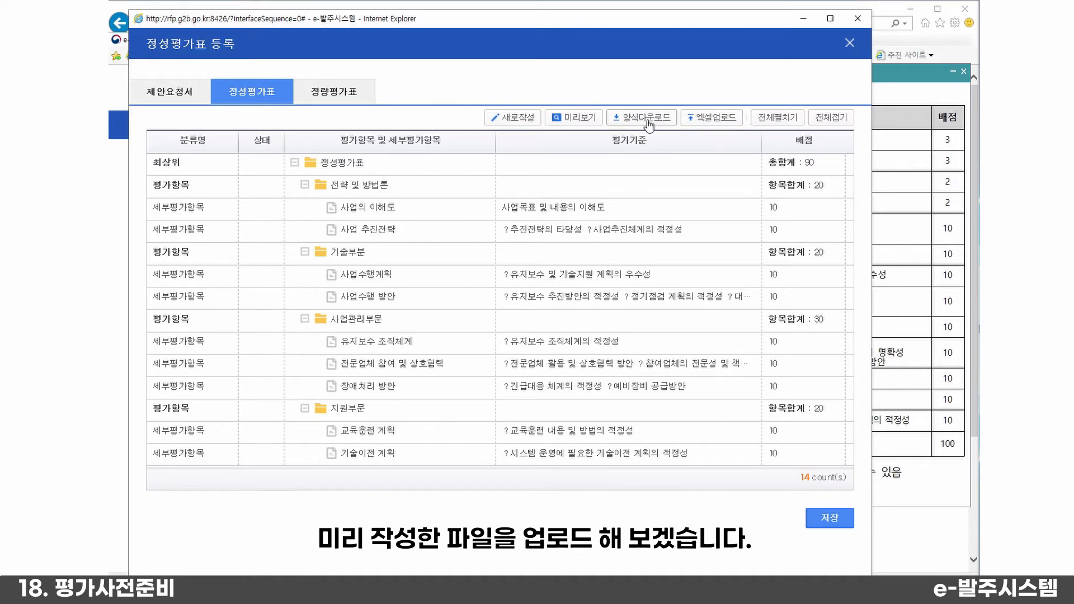
# - Attach 정성평가 엑셀양식.xls as the Excel upload file for the 정성평가표
pyautogui.click(714, 122)
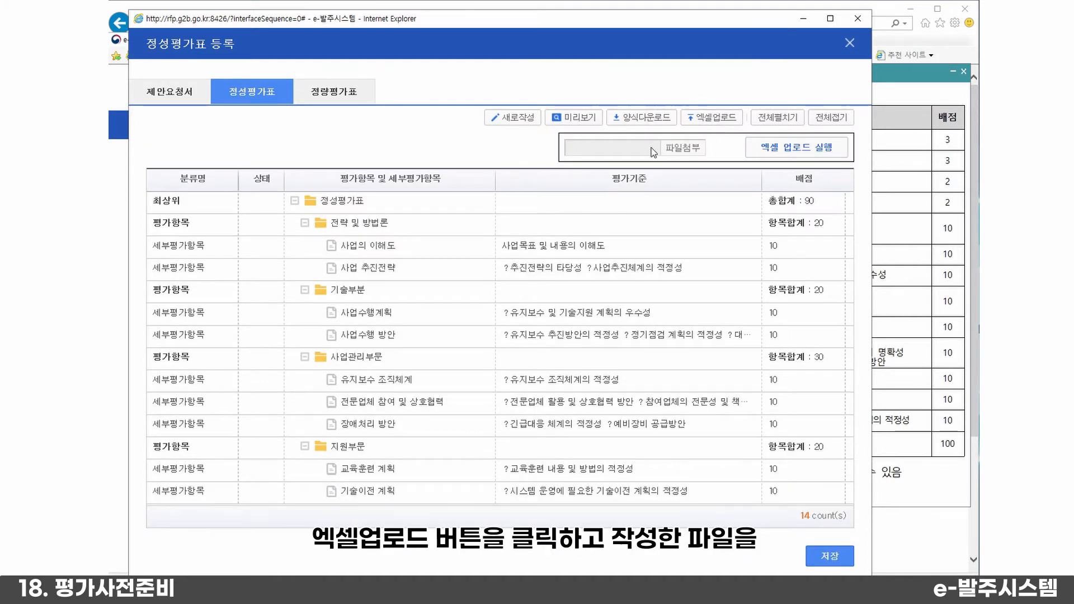
pyautogui.click(696, 149)
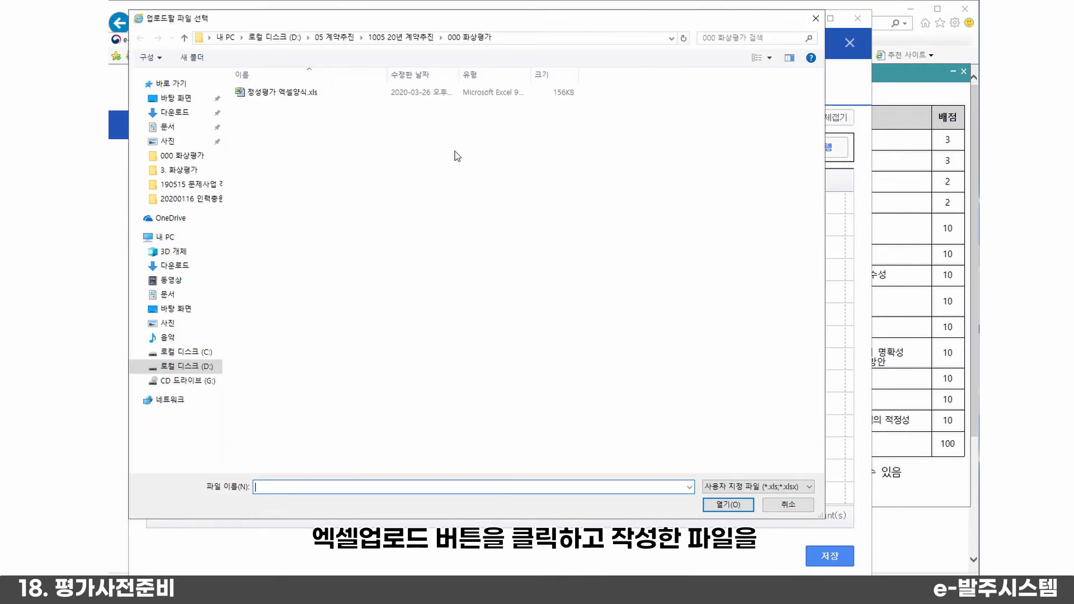
pyautogui.click(268, 92)
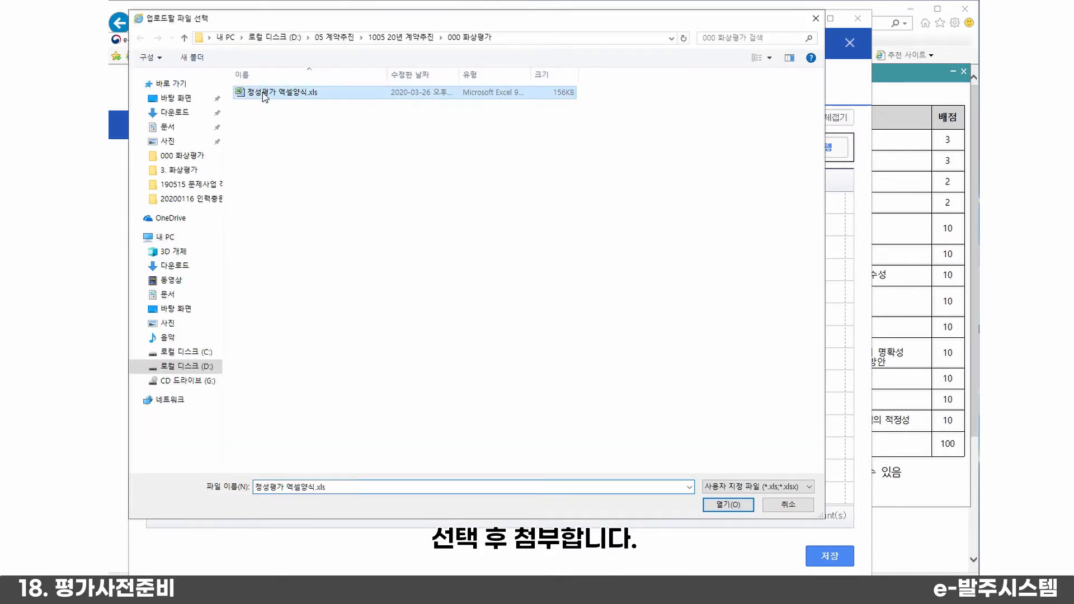
pyautogui.click(728, 505)
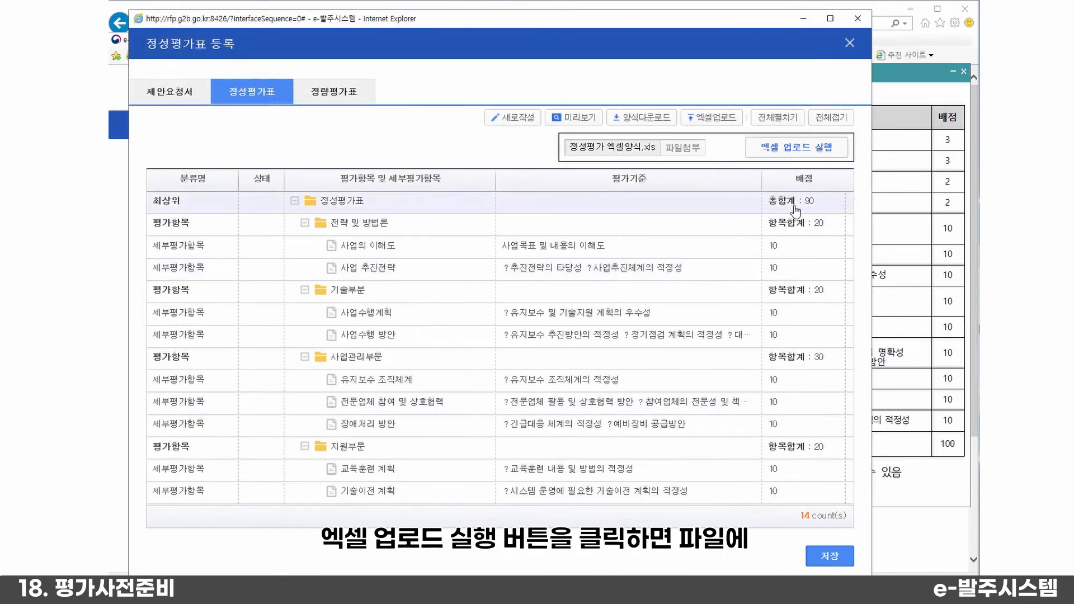
# - Run the Excel upload with the attached file for the 정성평가표 and save the table
pyautogui.click(794, 158)
pyautogui.click(523, 348)
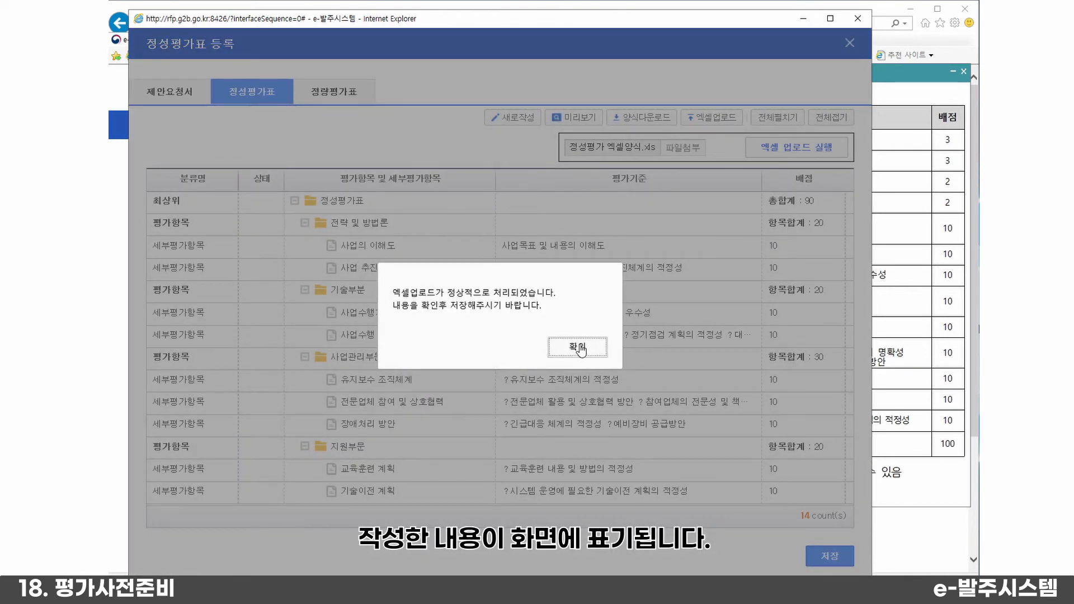
pyautogui.click(578, 347)
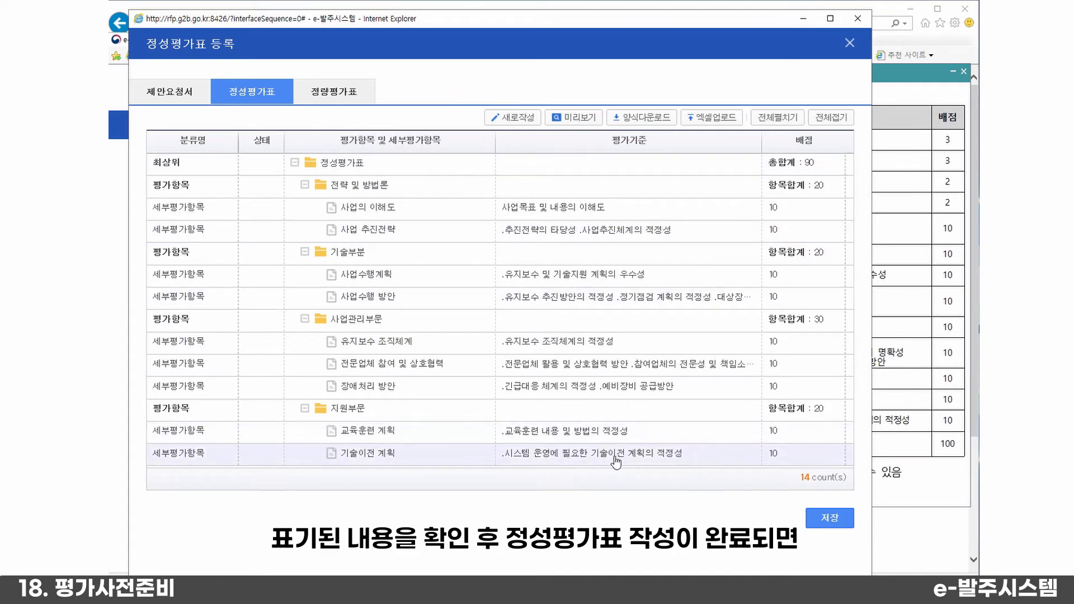
pyautogui.click(833, 521)
pyautogui.click(510, 347)
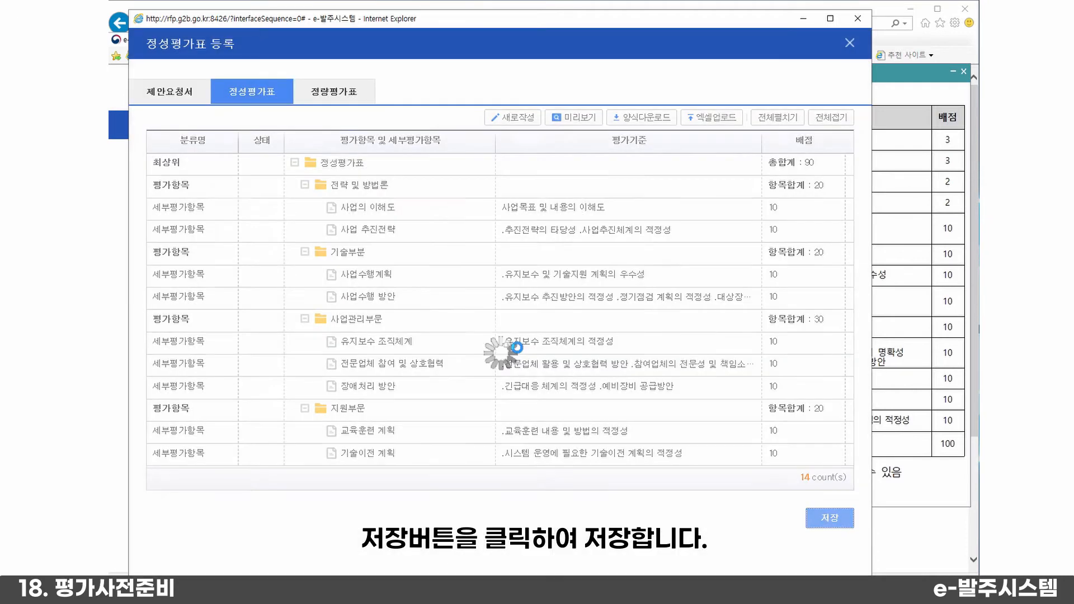
pyautogui.click(510, 343)
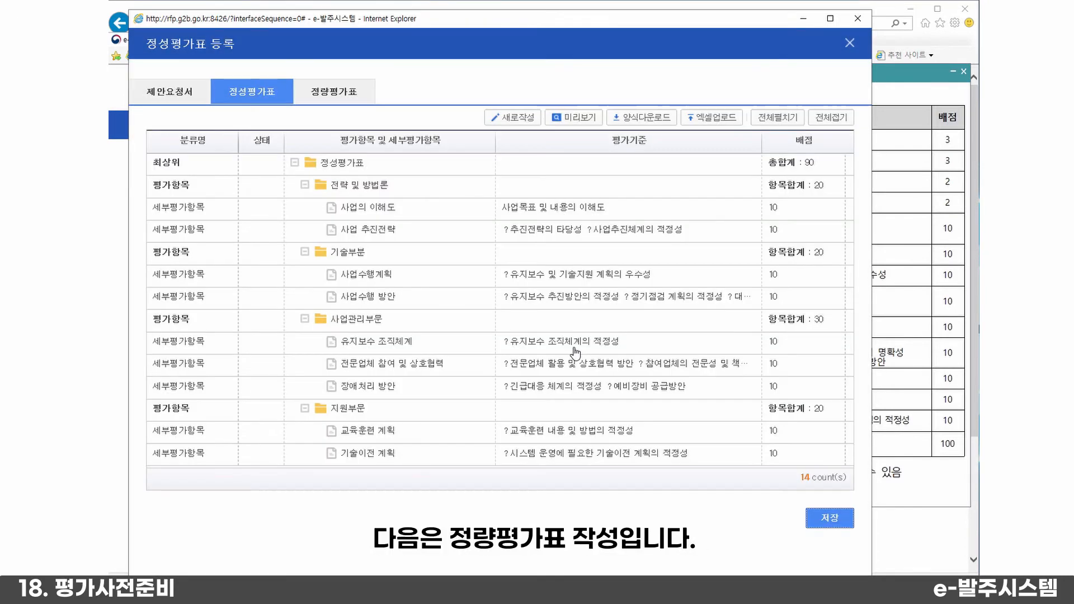
# - Open the 정량평가표 and attach 정성평가 엑셀양식.xls as its Excel upload file
pyautogui.click(342, 94)
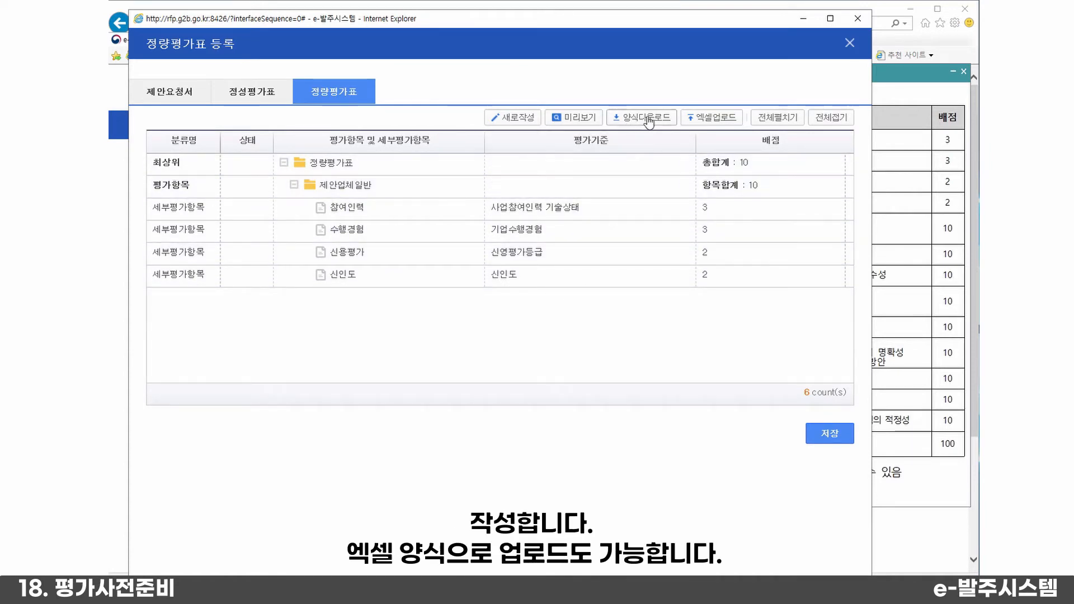
pyautogui.click(711, 119)
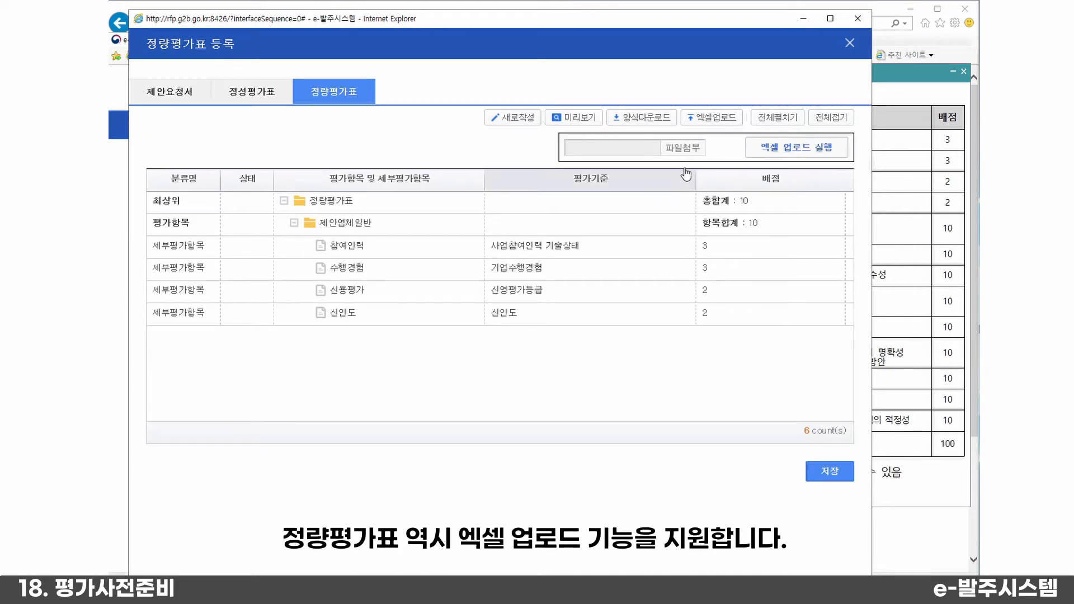
pyautogui.click(684, 149)
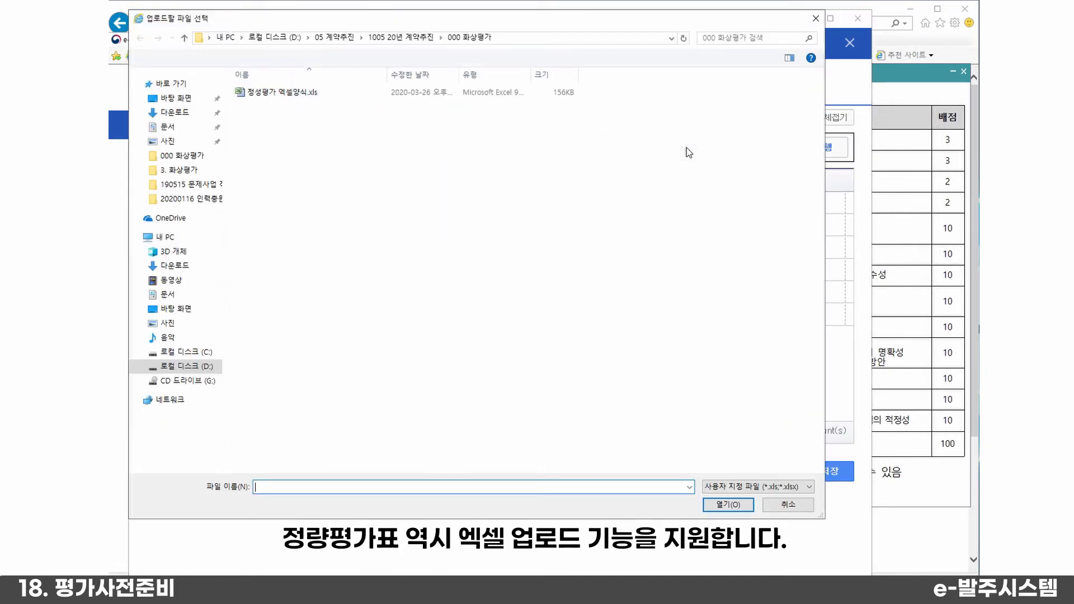
pyautogui.click(283, 93)
pyautogui.click(717, 503)
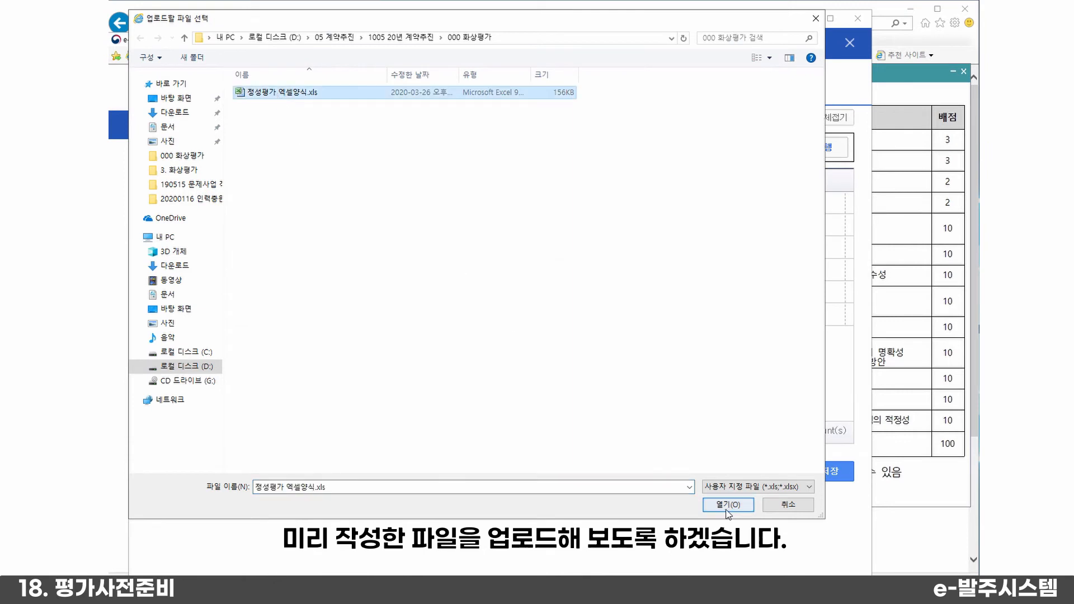
# - Run the Excel upload with the attached file for the 정량평가표
pyautogui.click(804, 150)
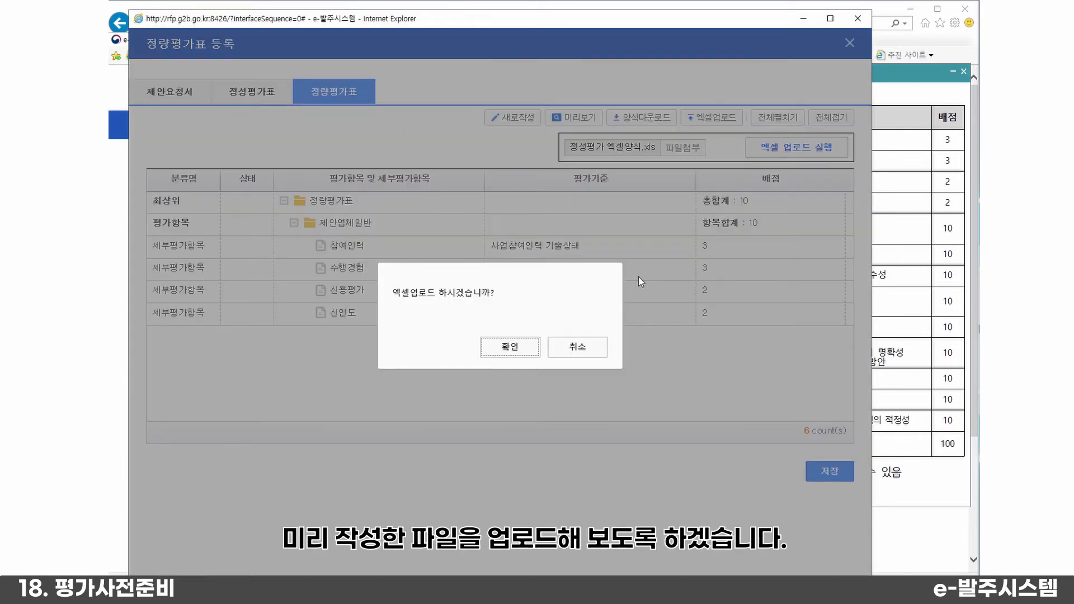
pyautogui.click(502, 348)
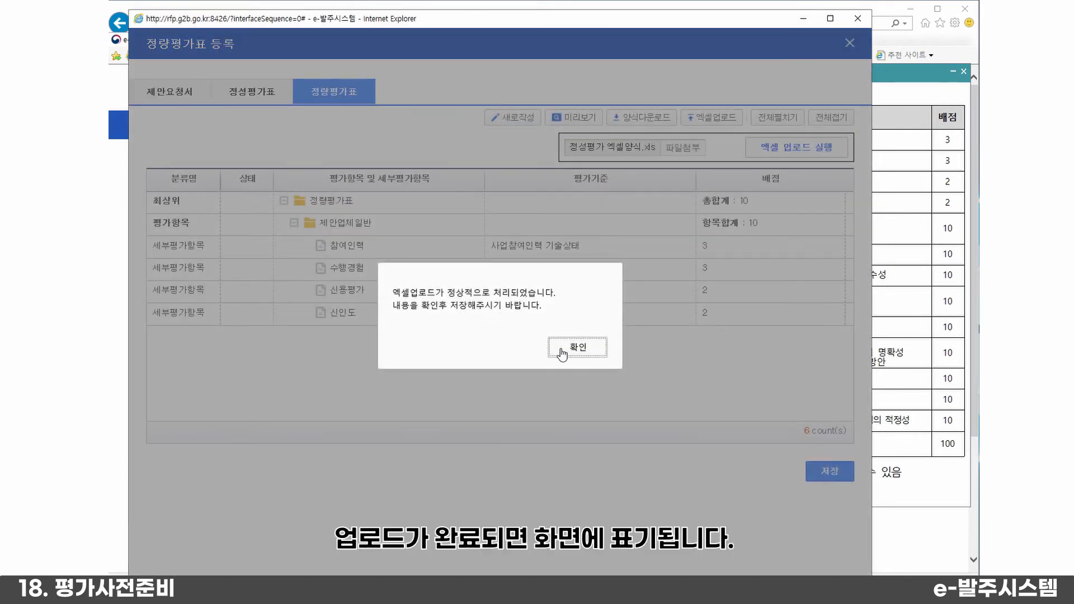
pyautogui.click(508, 348)
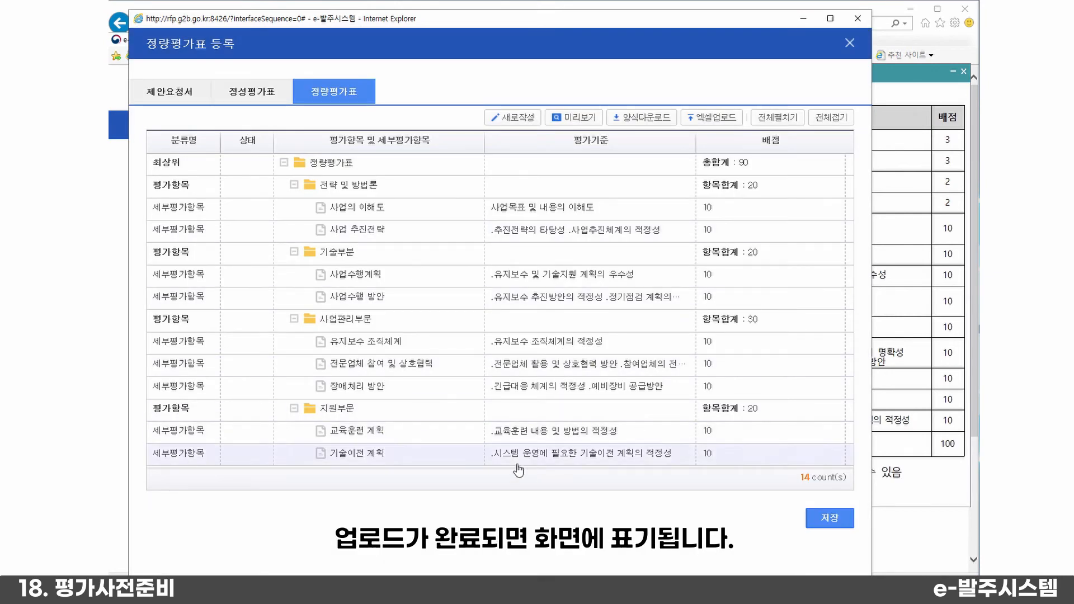
# - Close the evaluation table registration window without saving the upload, and review the 정성평가항목 and 정량평가항목 under 평가항목
pyautogui.click(851, 52)
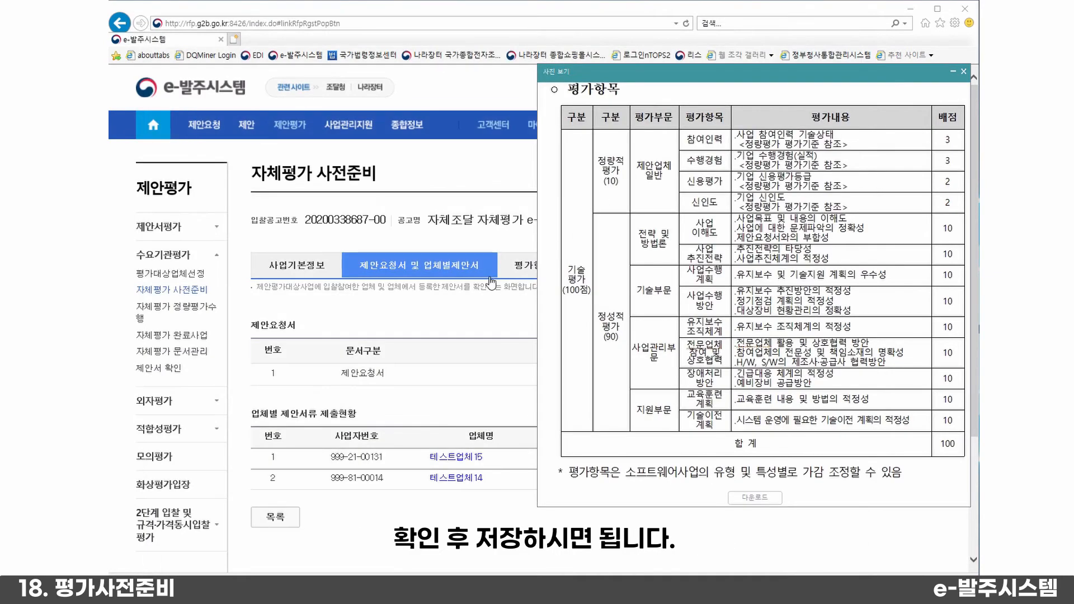
pyautogui.click(443, 351)
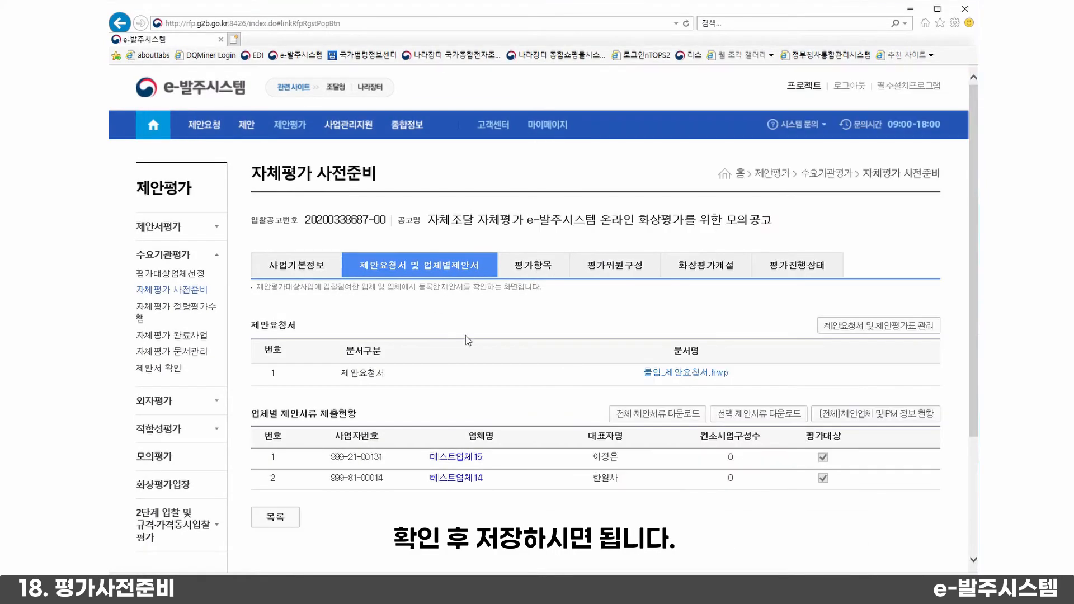
pyautogui.click(540, 269)
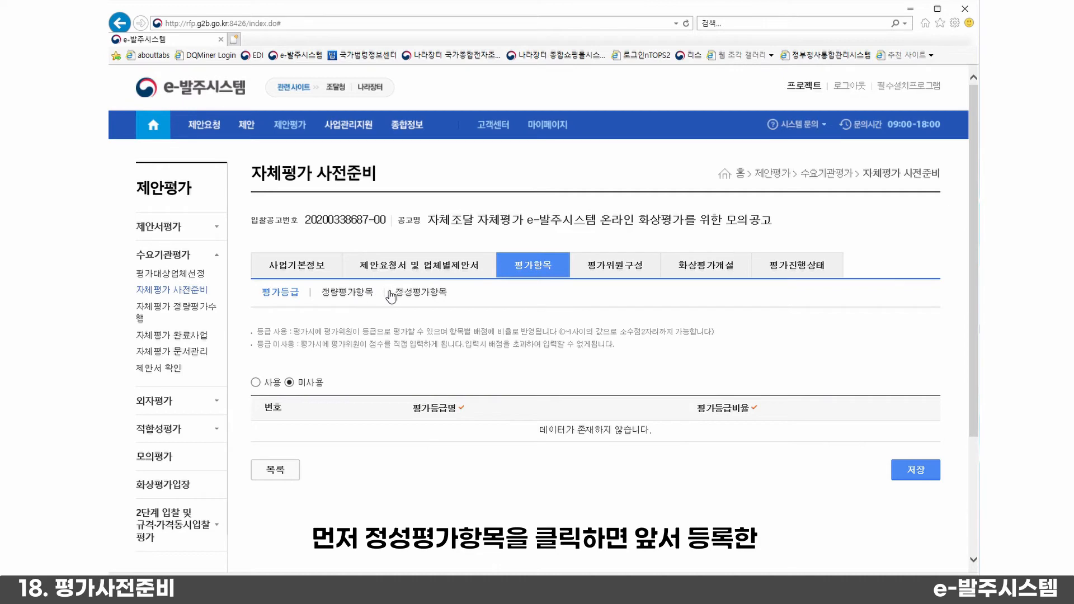
pyautogui.click(420, 297)
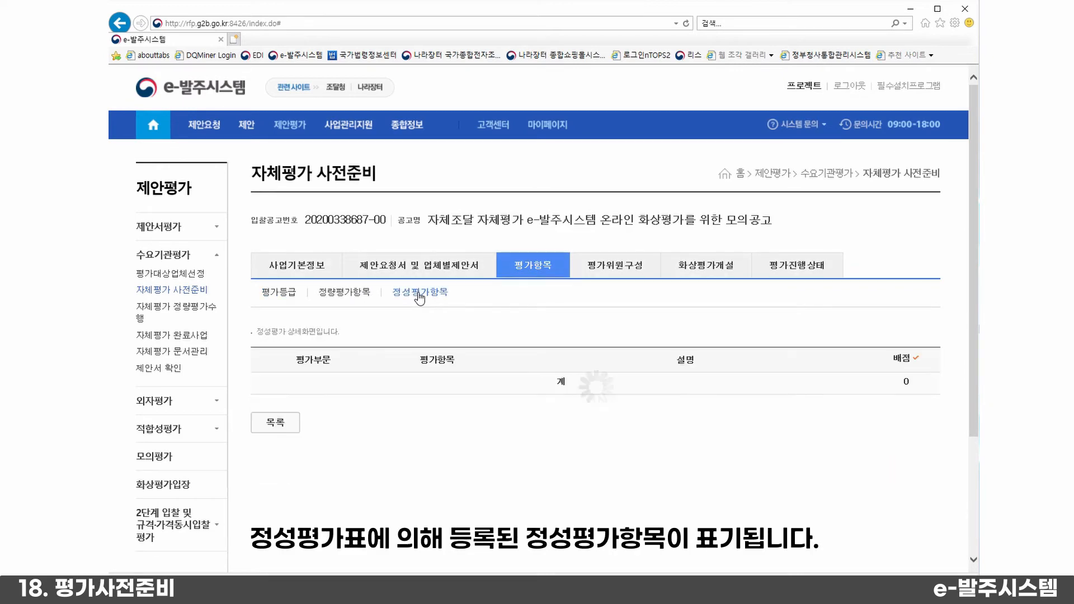
pyautogui.scroll(-4, 431, 315)
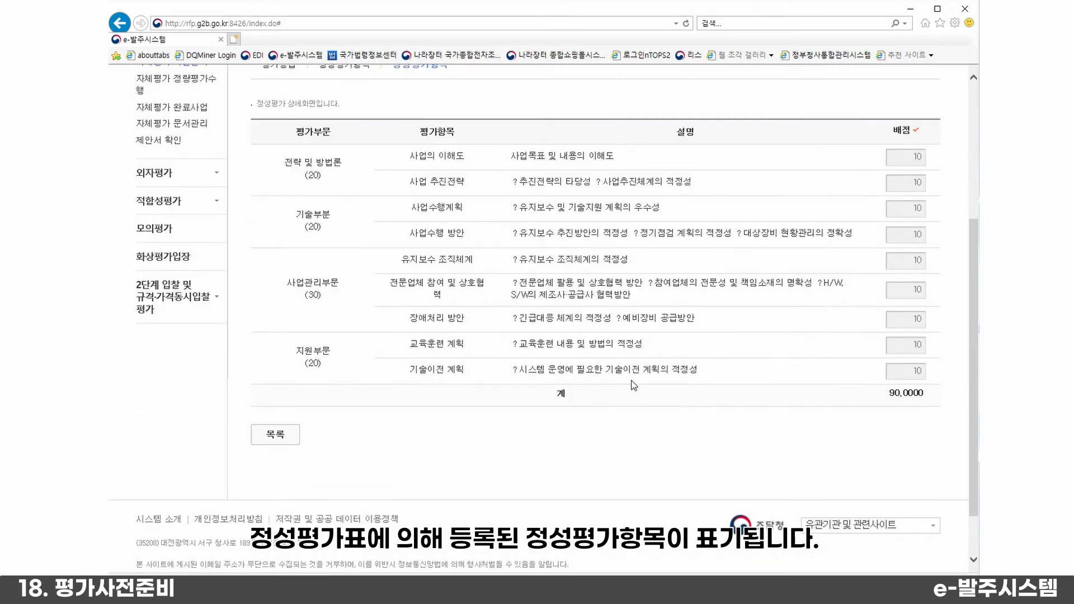
pyautogui.scroll(3, 634, 385)
pyautogui.click(348, 217)
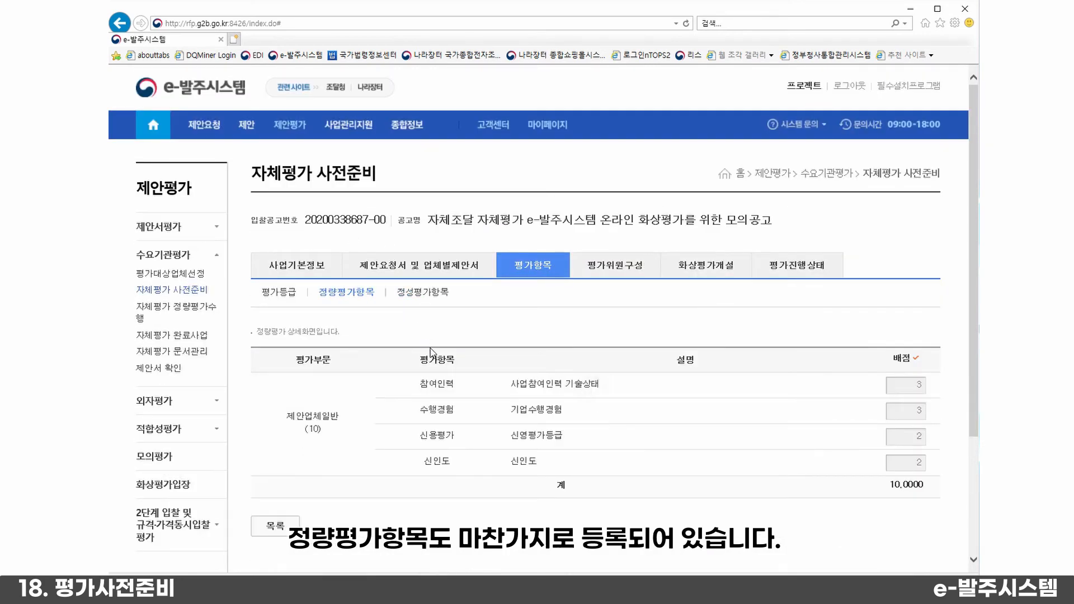
pyautogui.scroll(-2, 431, 351)
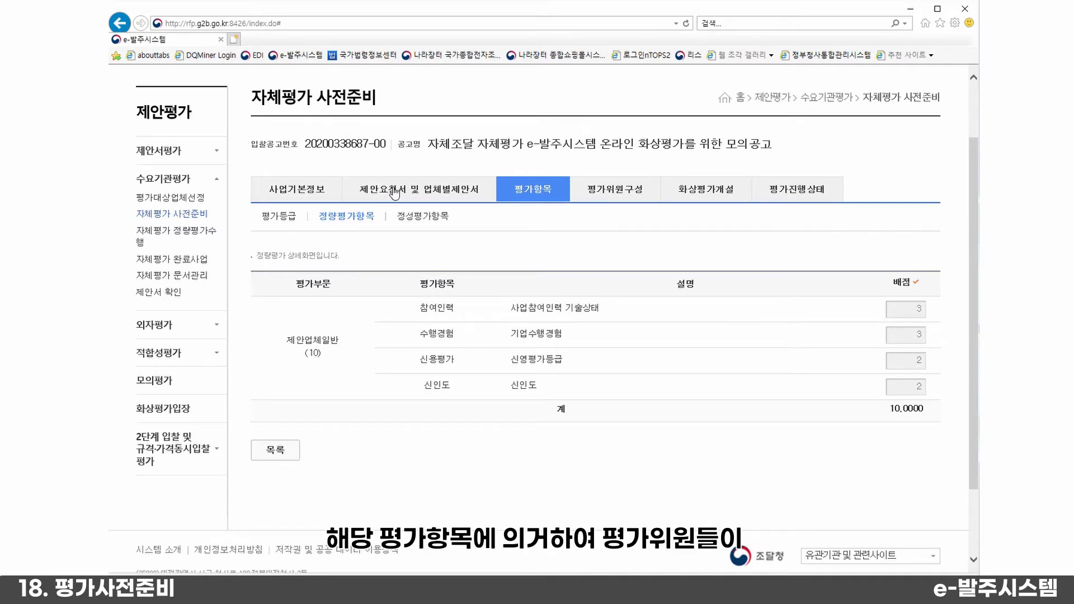
# - Set 평가등급 to 사용 and add the grade 매우우수 with a ratio of 1
pyautogui.click(279, 217)
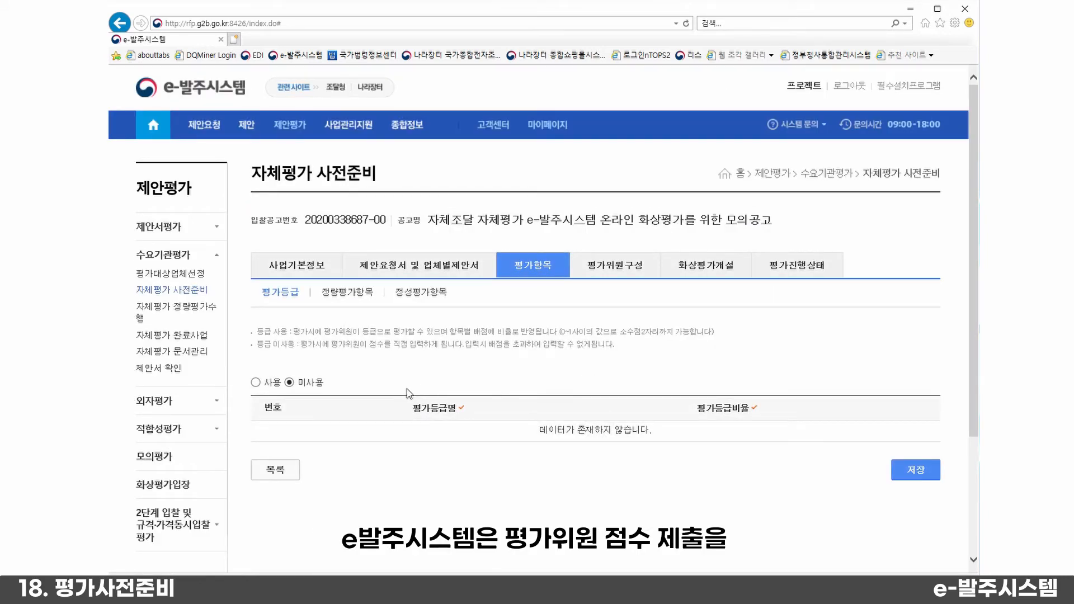
pyautogui.click(255, 383)
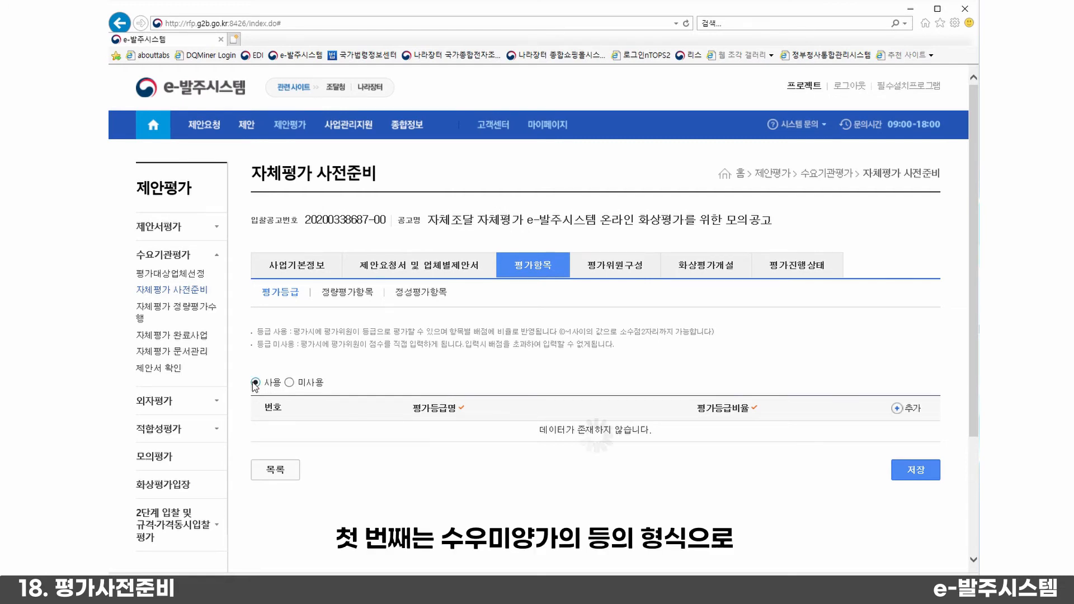
pyautogui.click(289, 383)
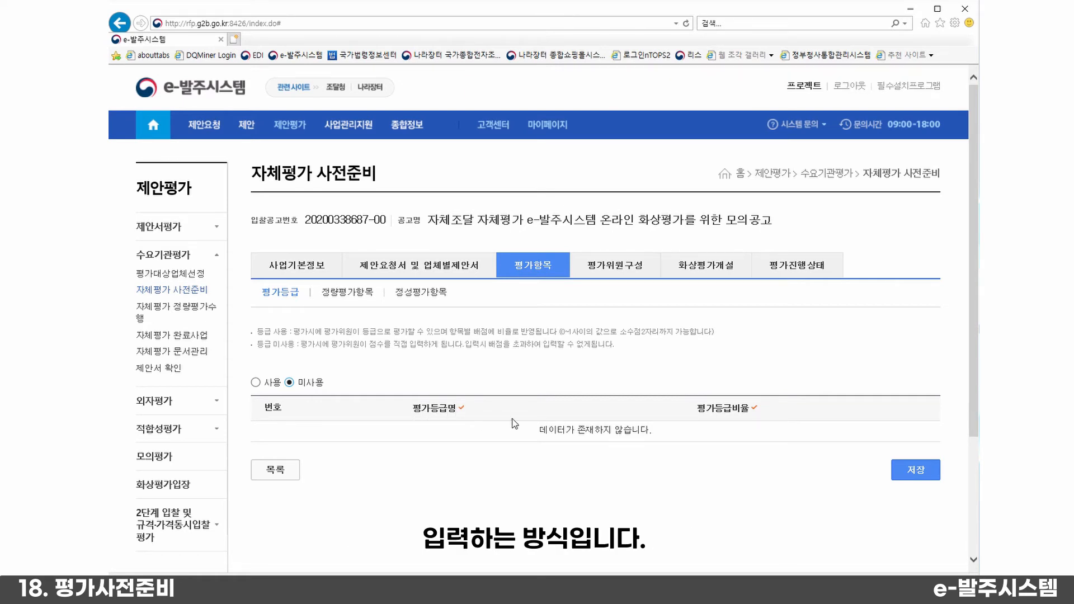
pyautogui.click(256, 383)
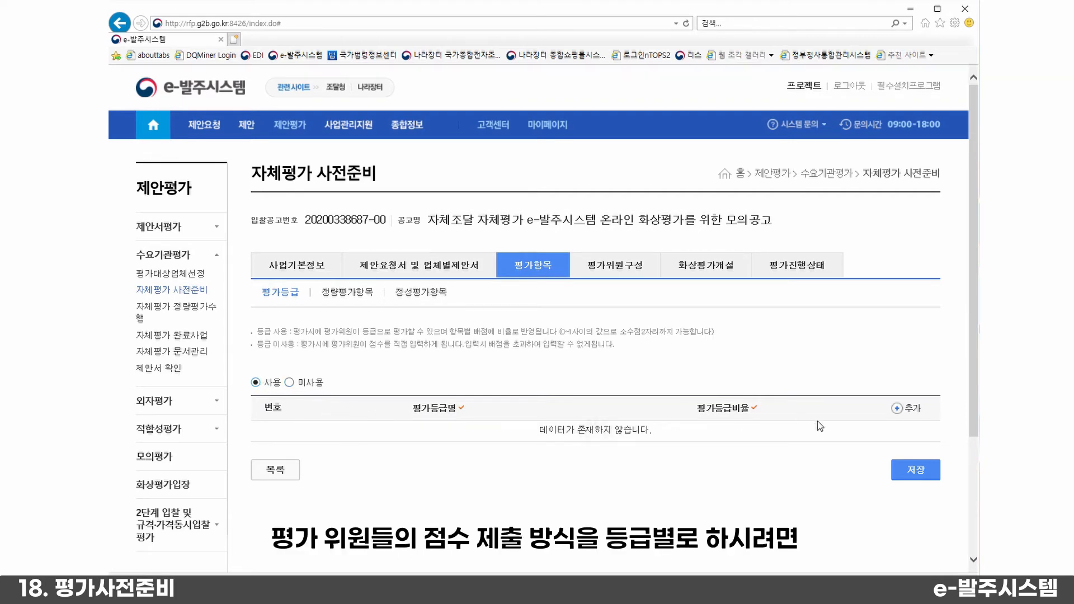
pyautogui.click(897, 408)
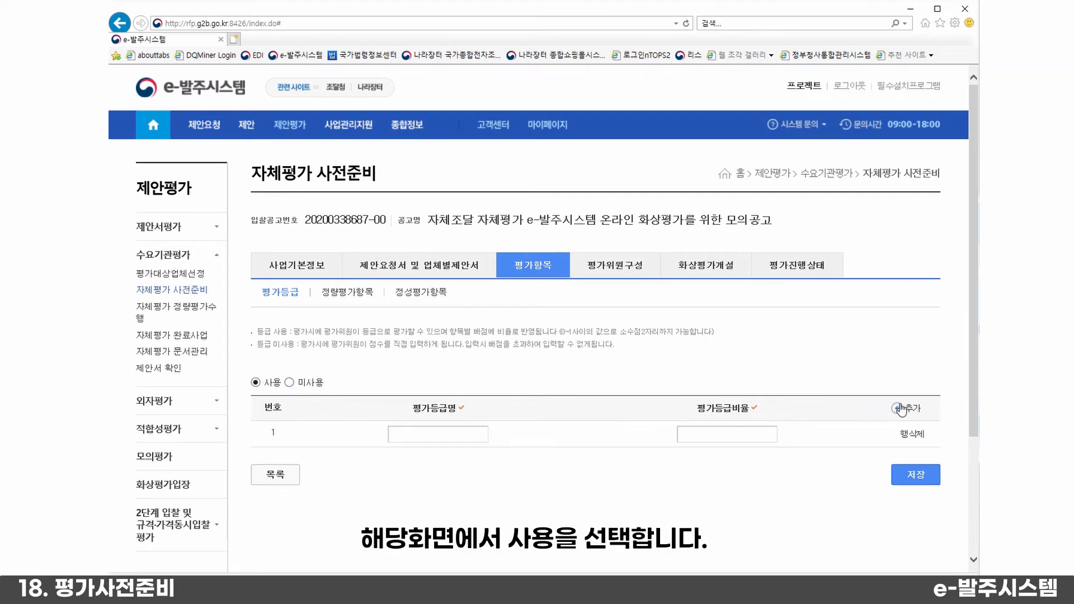
pyautogui.click(426, 430)
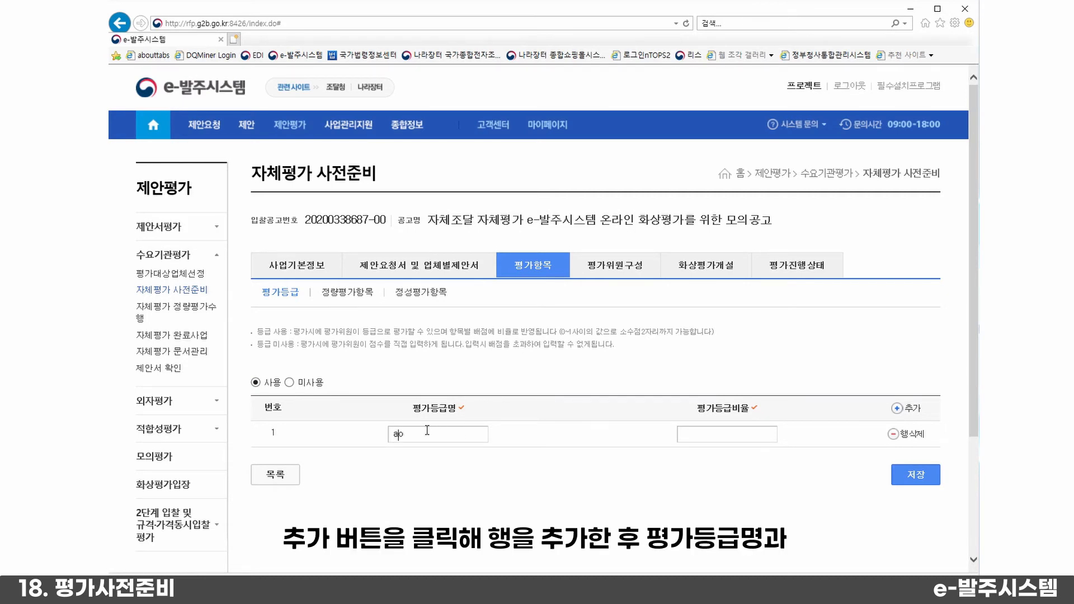
pyautogui.write('매우우수')
pyautogui.click(714, 441)
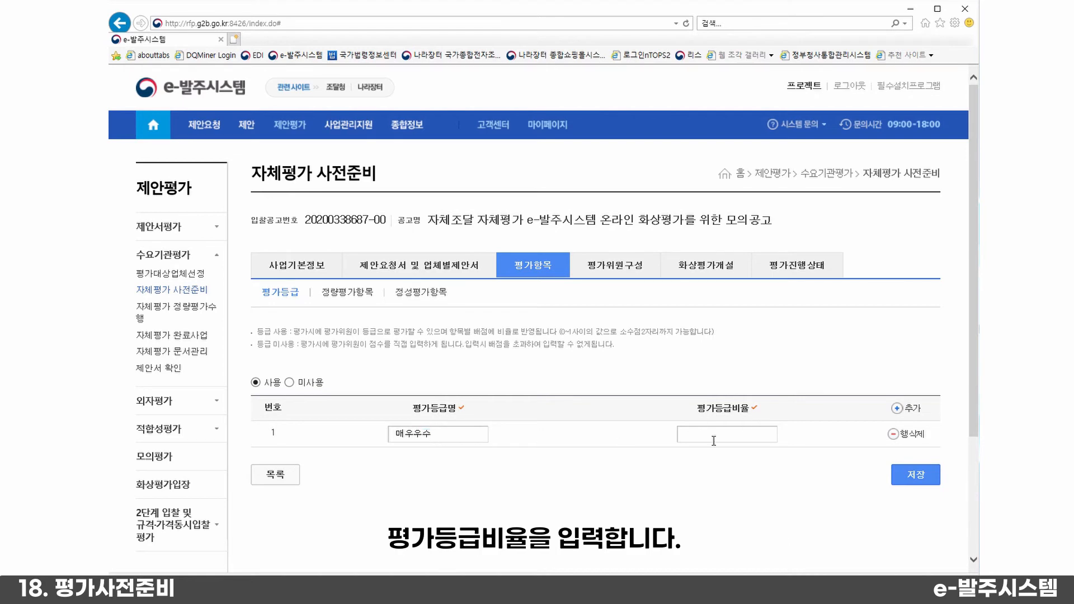
pyautogui.write('1')
# - Add the evaluation grades 우수 with a ratio of 0.9 and 보통 with a ratio of 0.8
pyautogui.click(897, 409)
pyautogui.click(443, 464)
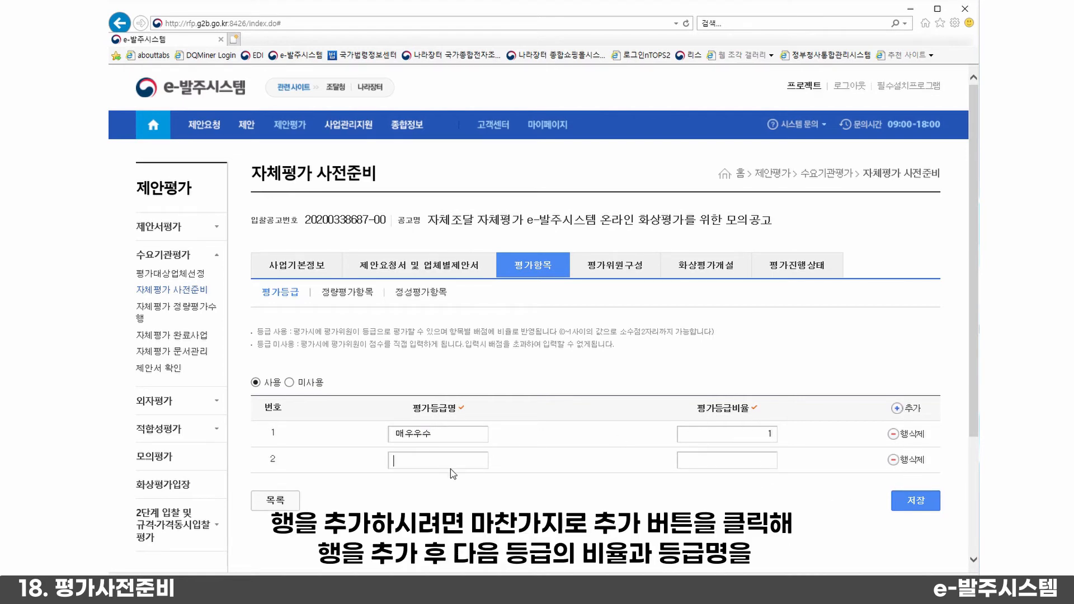
pyautogui.write('우수')
pyautogui.press('Tab')
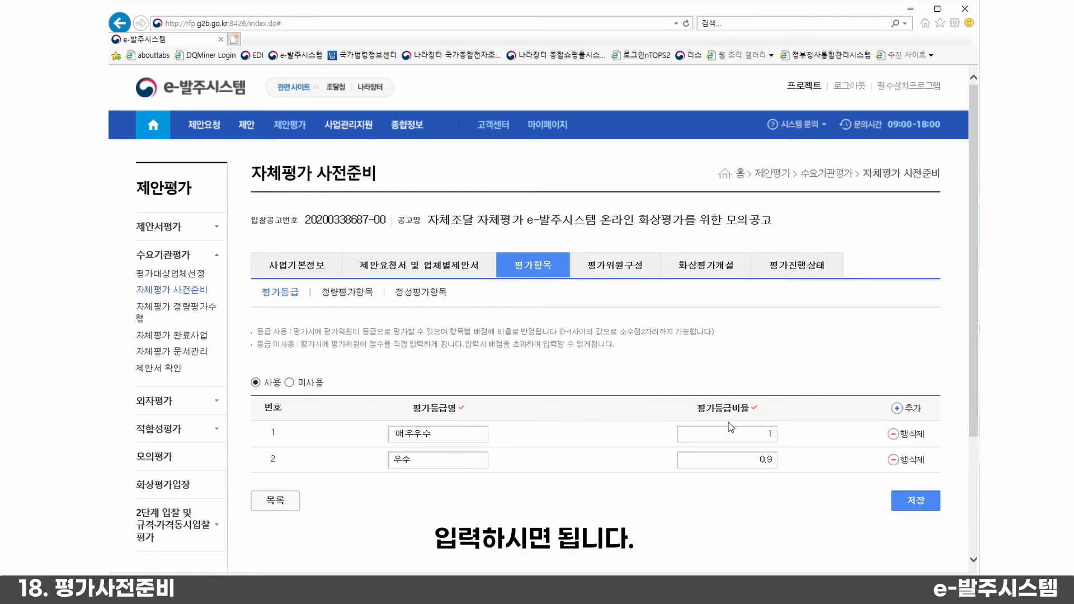
pyautogui.click(898, 408)
pyautogui.click(438, 484)
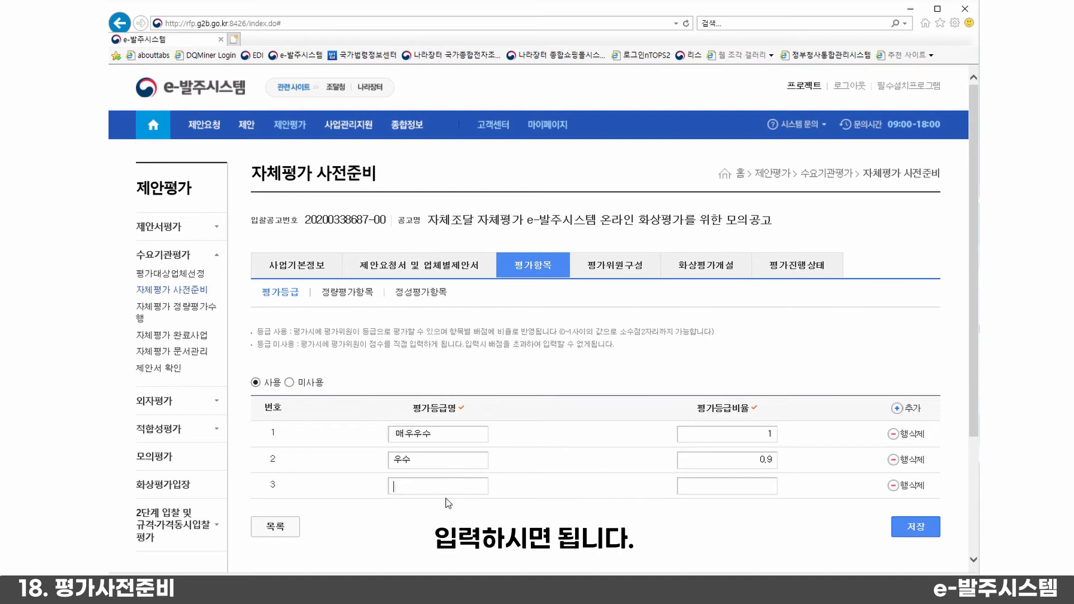
pyautogui.write('보')
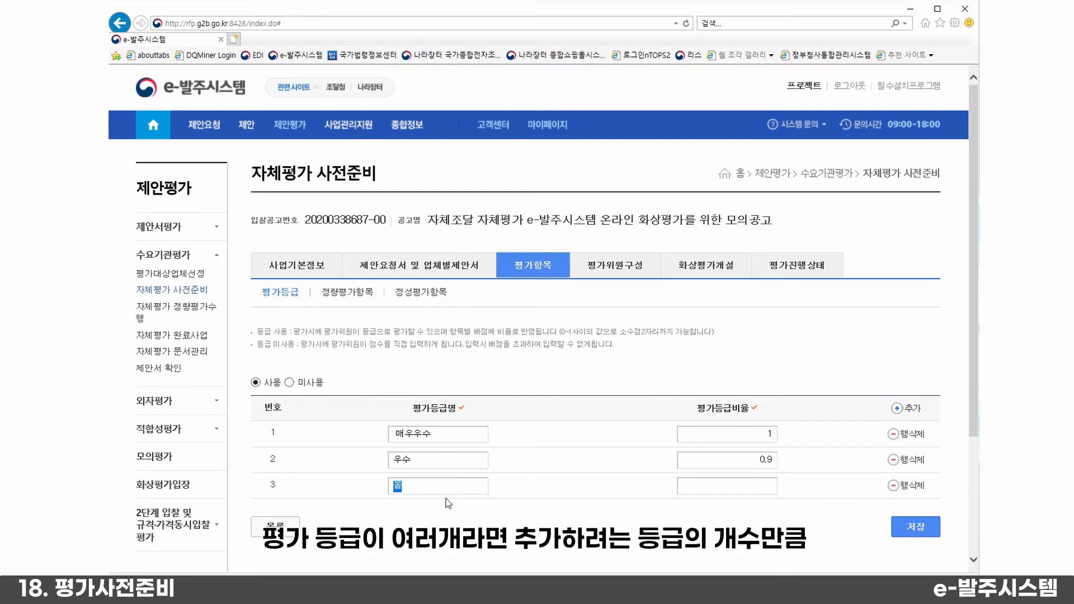
pyautogui.write('통')
pyautogui.press('Tab')
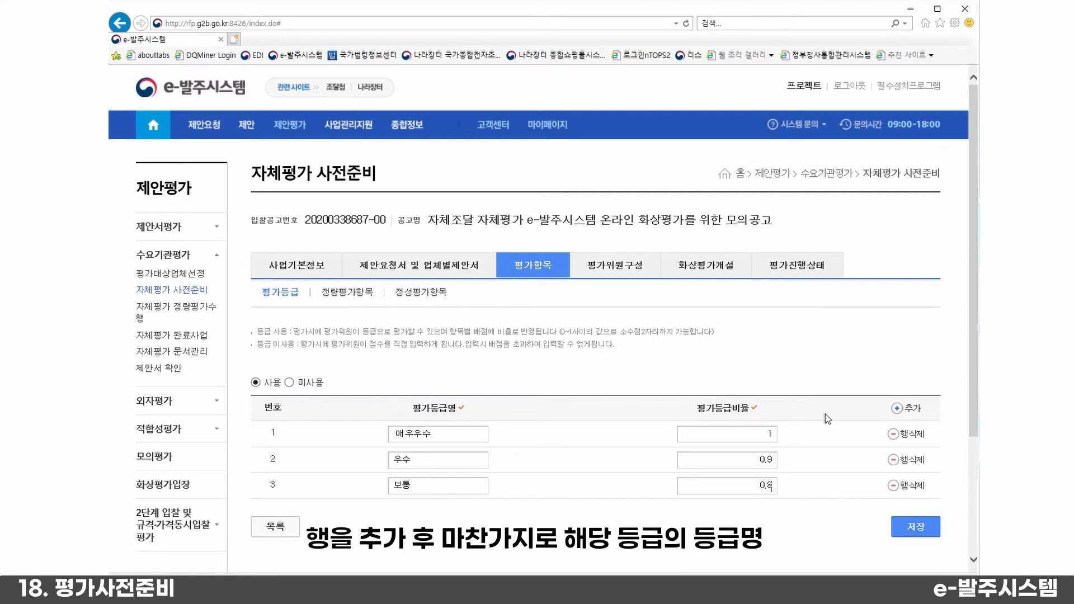
# - Add the evaluation grades 미흡 with a ratio of 0.7 and 매우미흡 with a ratio of 0.6
pyautogui.click(897, 409)
pyautogui.click(462, 512)
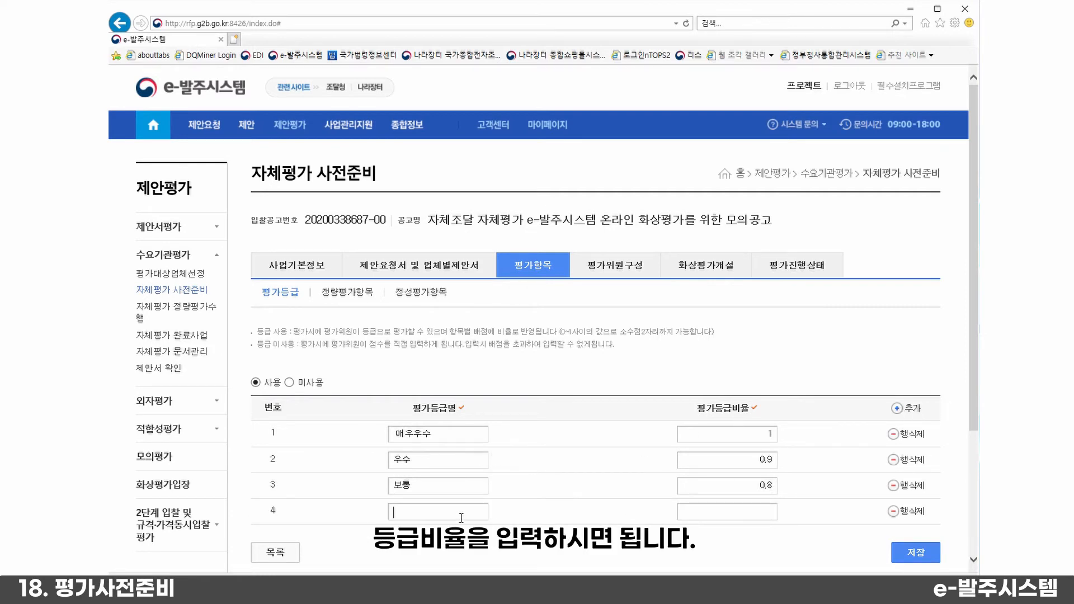
pyautogui.write('미흡')
pyautogui.press('Tab')
pyautogui.click(897, 409)
pyautogui.scroll(-3, 465, 381)
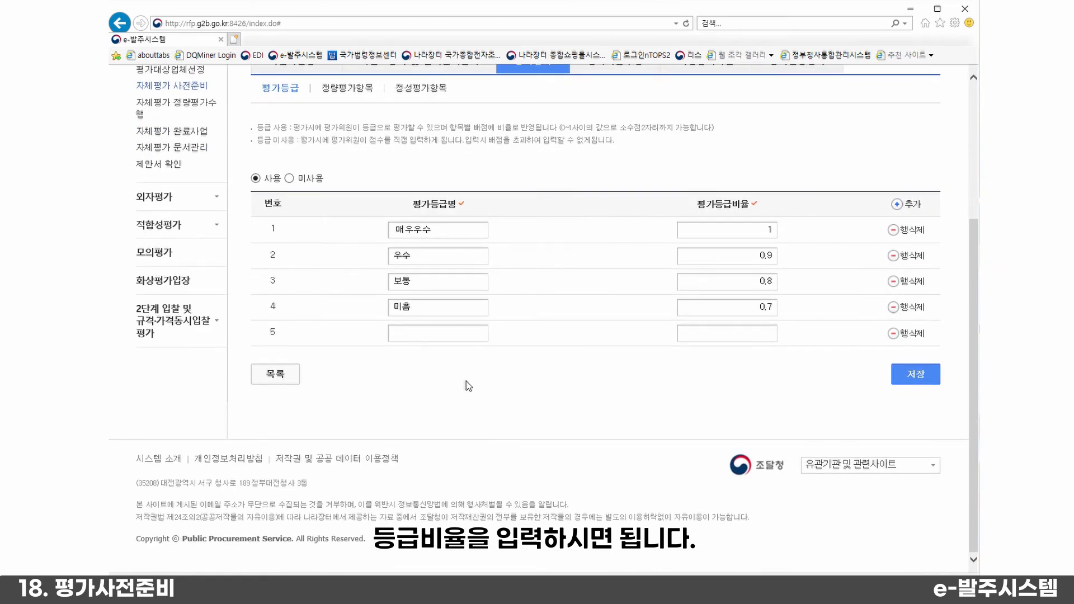
pyautogui.write('ㅁ')
pyautogui.write('우미흡')
pyautogui.press('Tab')
pyautogui.write('1')
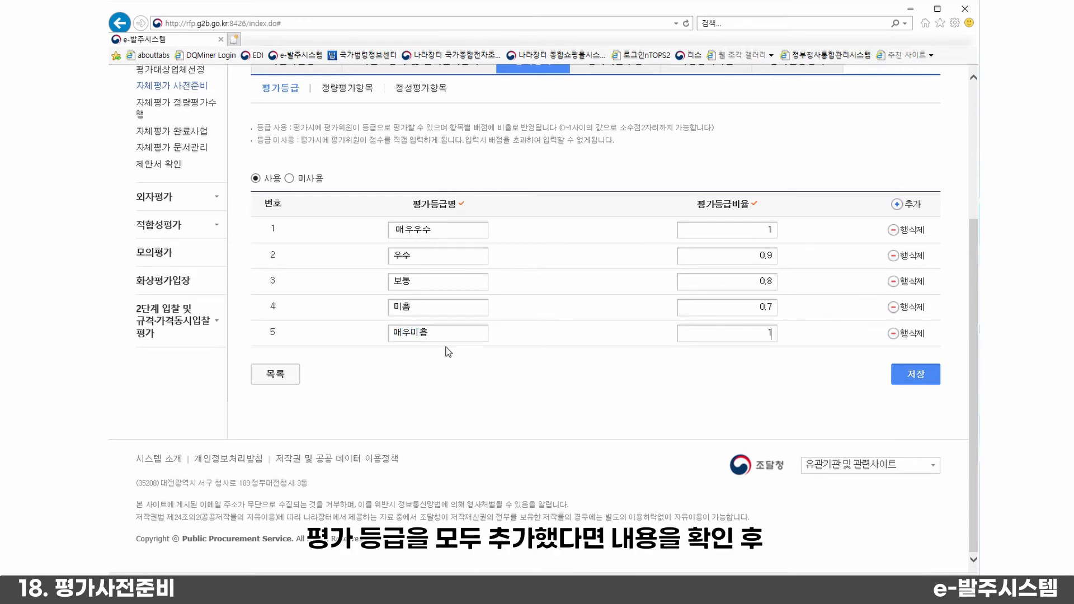
pyautogui.write('6')
# - Save the evaluation grade settings and confirm the save
pyautogui.click(912, 375)
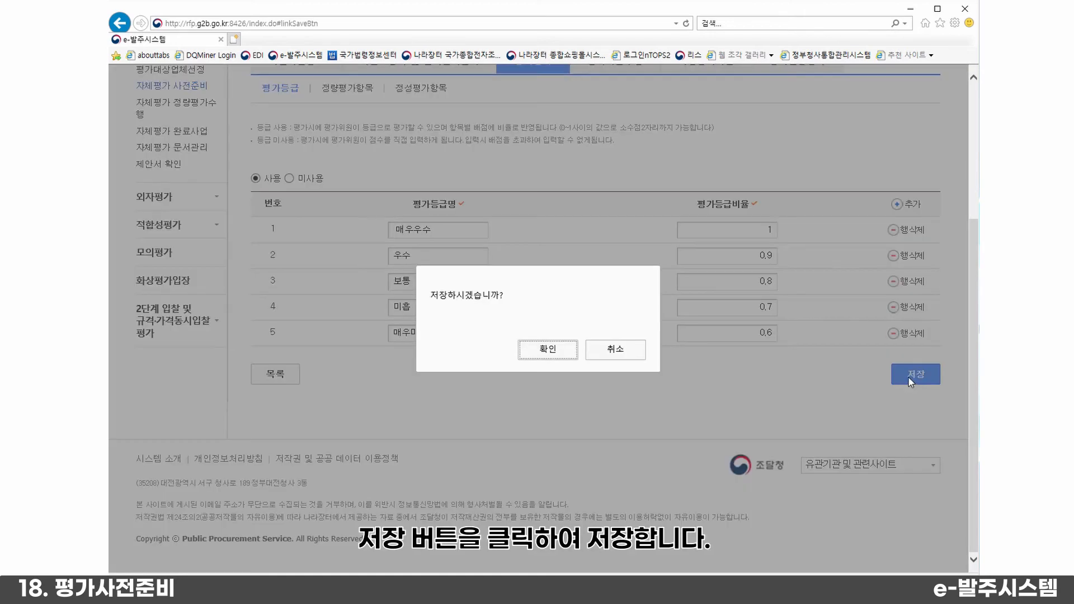
pyautogui.click(548, 351)
pyautogui.click(626, 351)
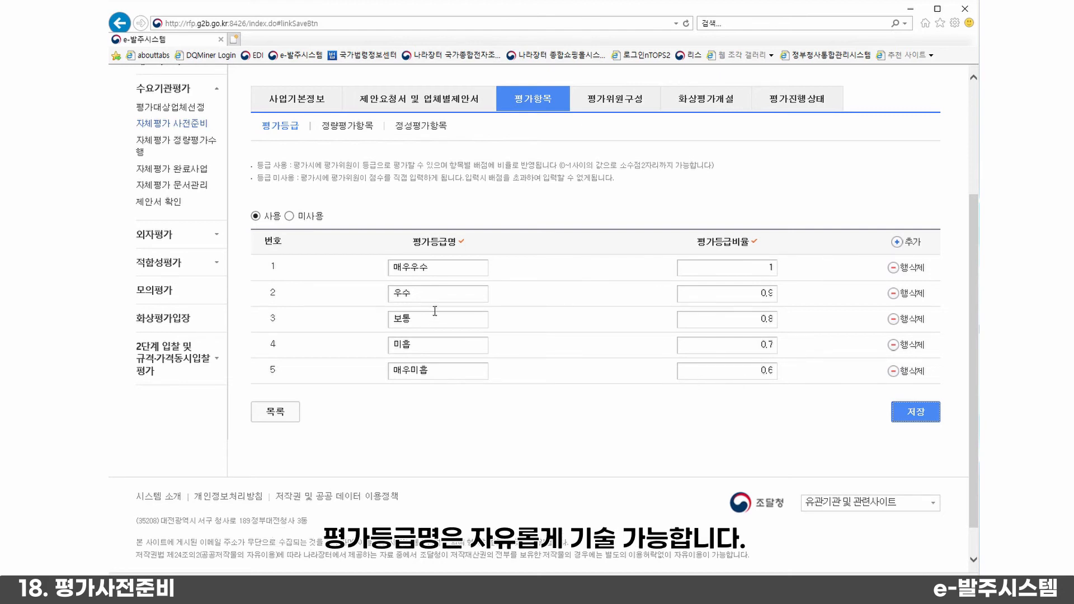
# - Rename the first evaluation grade as 수 and the second one as 우
pyautogui.moveTo(433, 268); pyautogui.dragTo(401, 268)
pyautogui.moveTo(327, 272); pyautogui.dragTo(327, 273)
pyautogui.write('수')
pyautogui.press('Tab')
pyautogui.press('Tab')
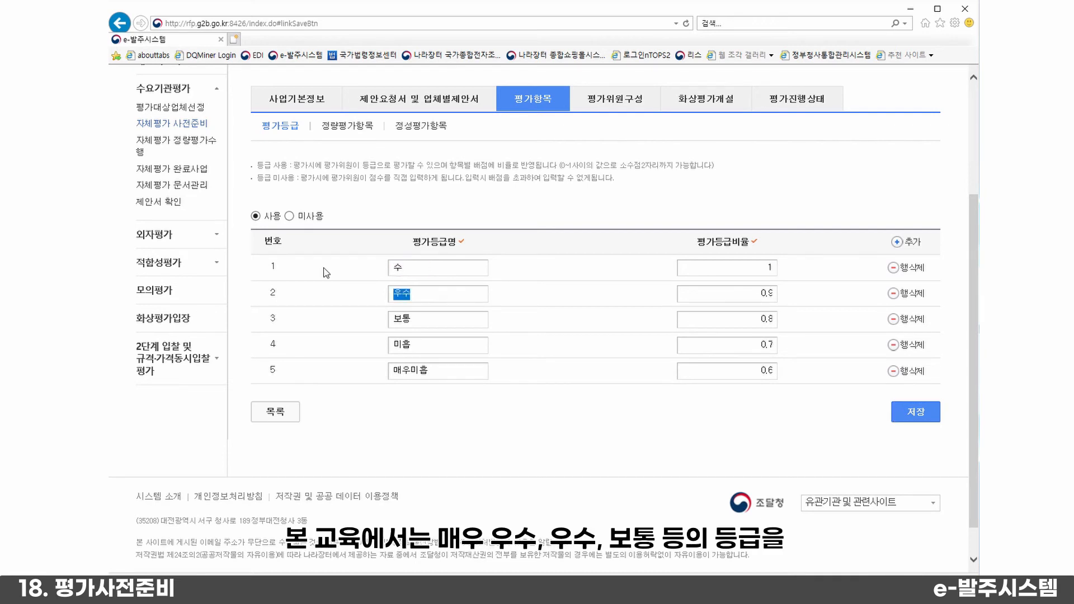
pyautogui.write('우')
pyautogui.press('Tab')
pyautogui.press('Tab')
pyautogui.press('Tab')
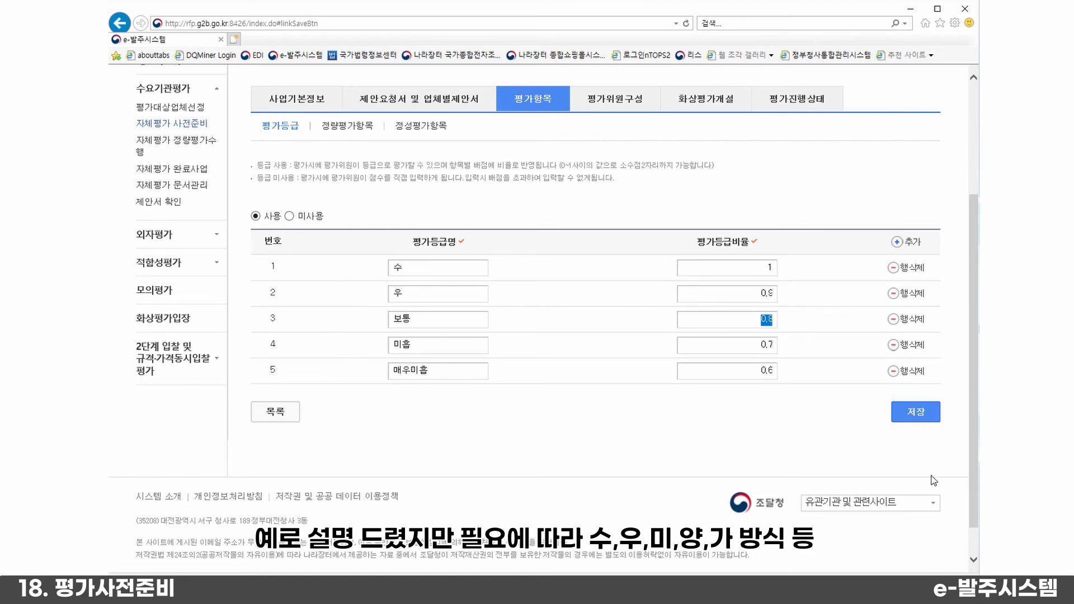
# - Save the renamed evaluation grades and confirm the save
pyautogui.click(896, 416)
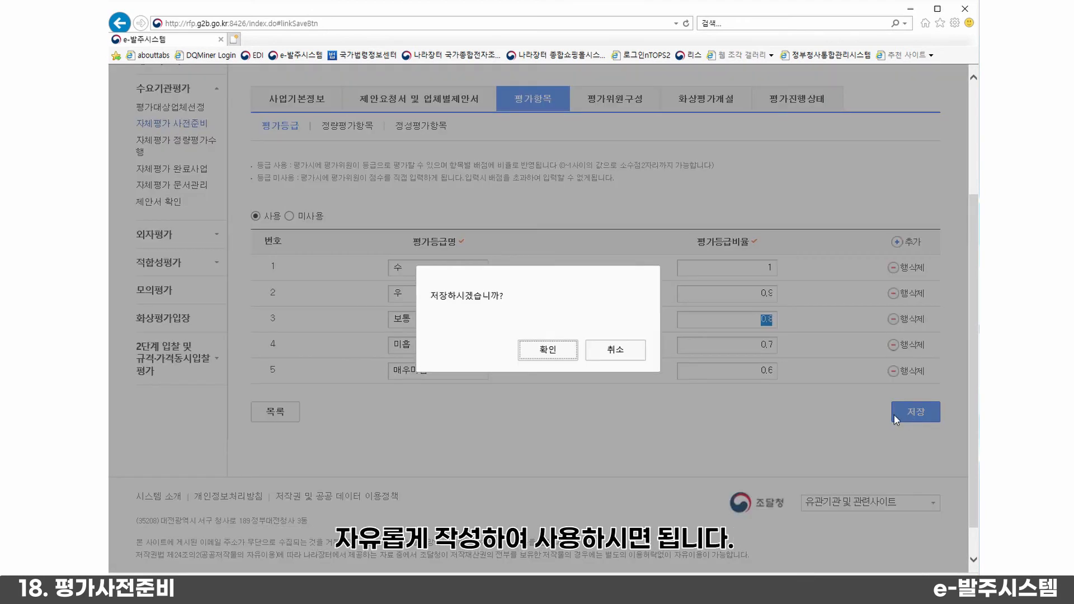
pyautogui.click(550, 352)
pyautogui.click(609, 351)
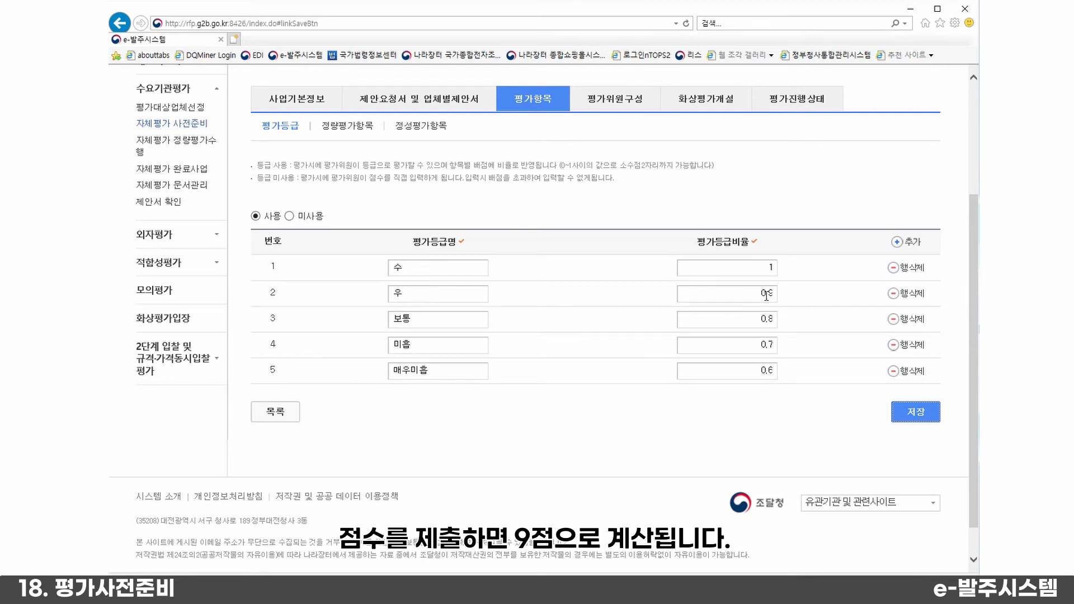
# - Return to the project list, reopen the 자체조달 자체평가 announcement and show its 평가위원구성 settings
pyautogui.scroll(1, 558, 407)
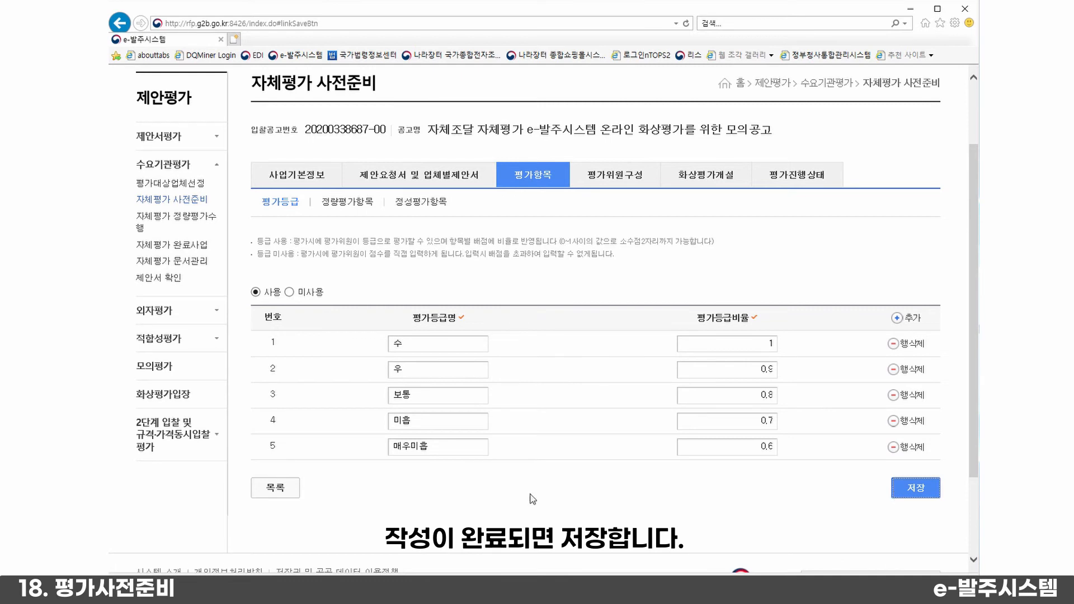
pyautogui.click(278, 490)
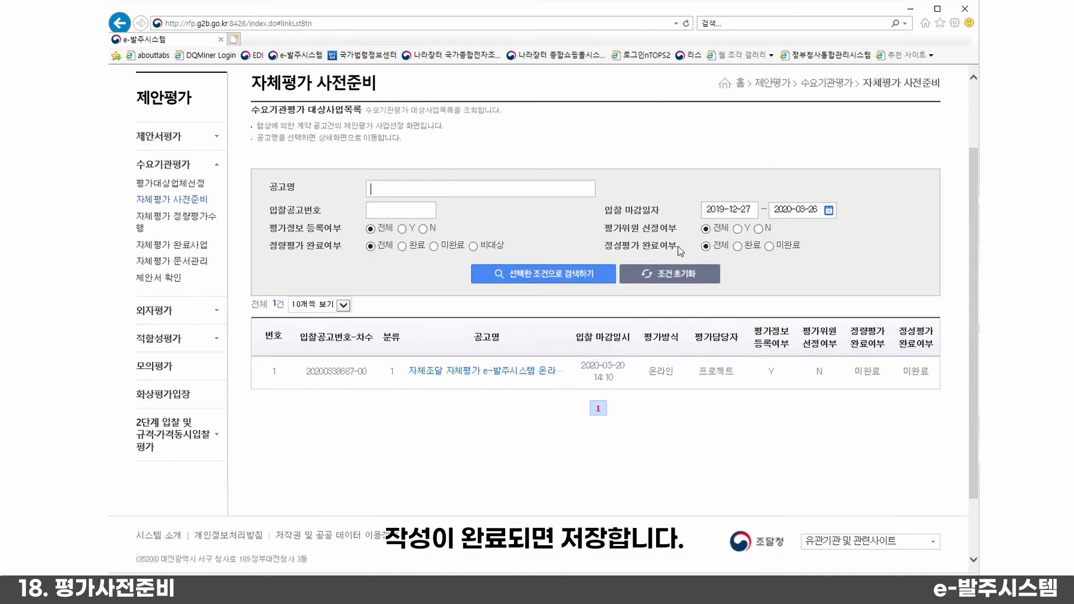
pyautogui.click(510, 373)
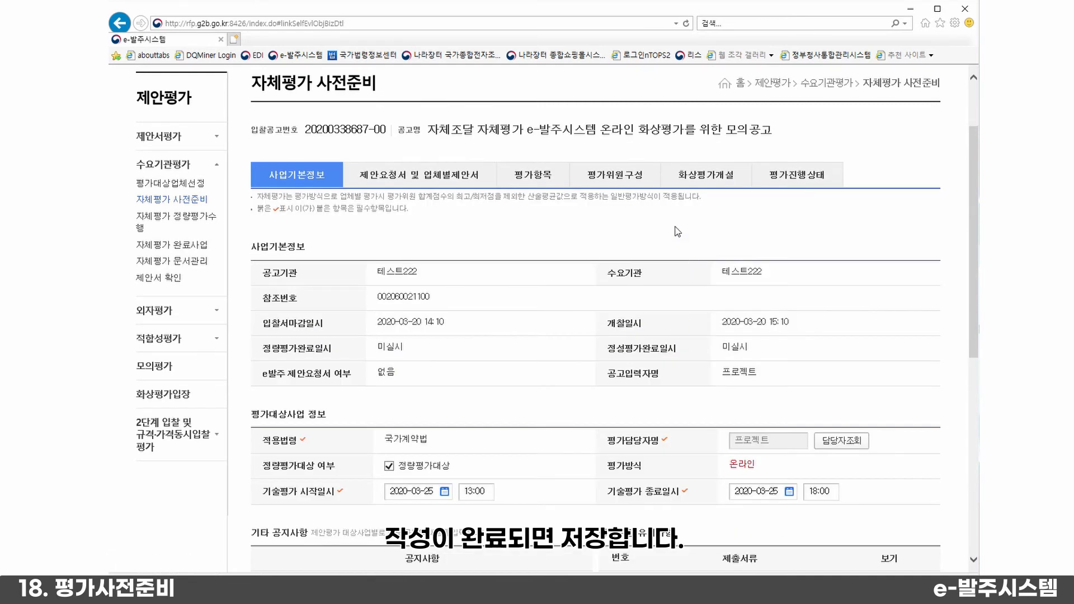
pyautogui.click(632, 178)
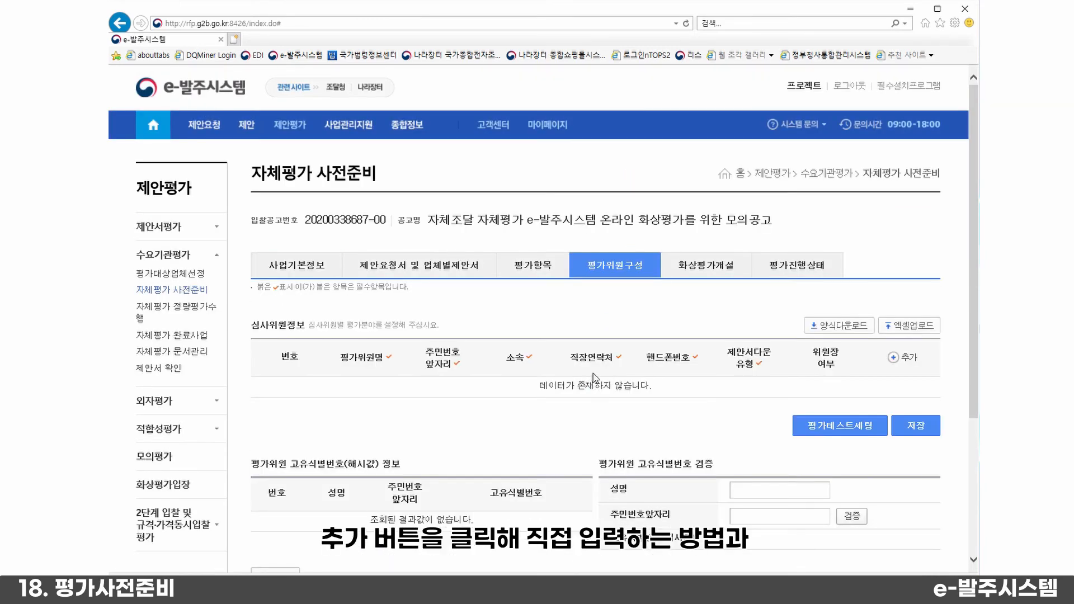
# - Add five empty evaluator rows to the 심사위원정보 list for manual entry
pyautogui.scroll(-3, 625, 357)
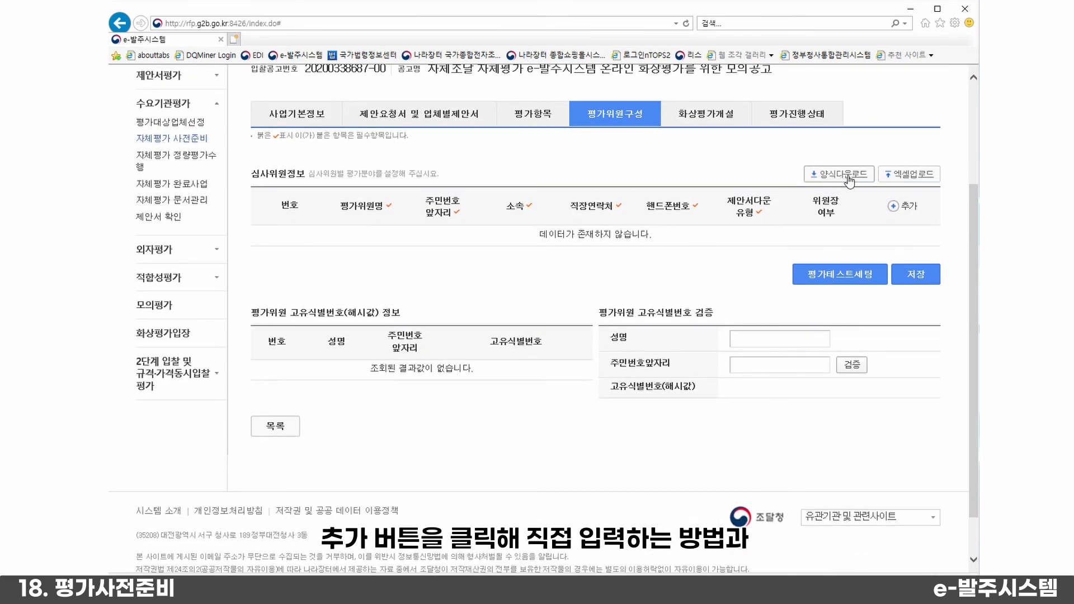
pyautogui.click(894, 205)
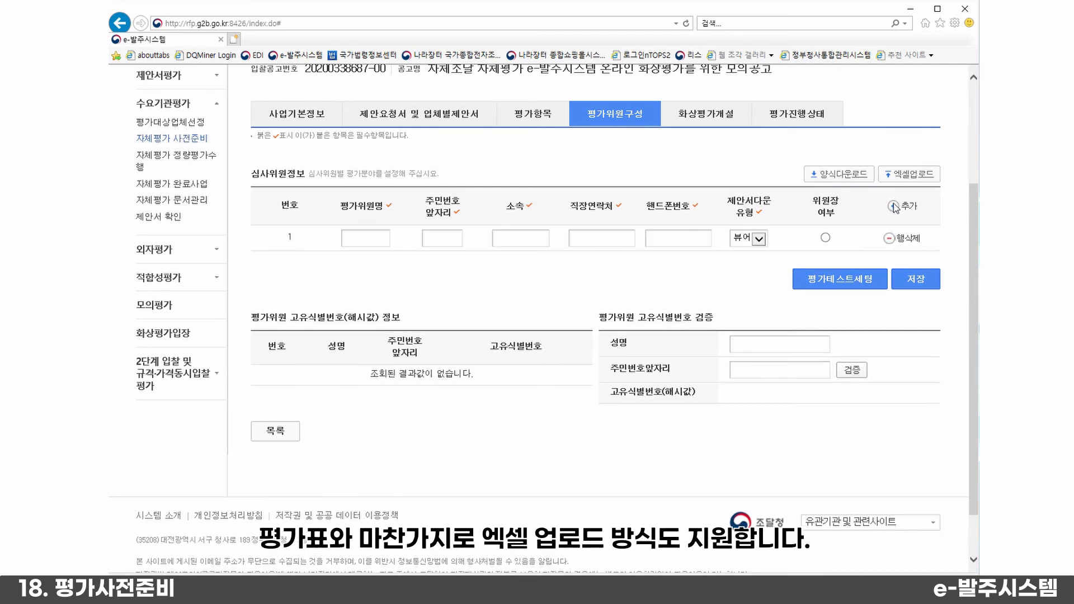
pyautogui.click(894, 206)
pyautogui.click(894, 206)
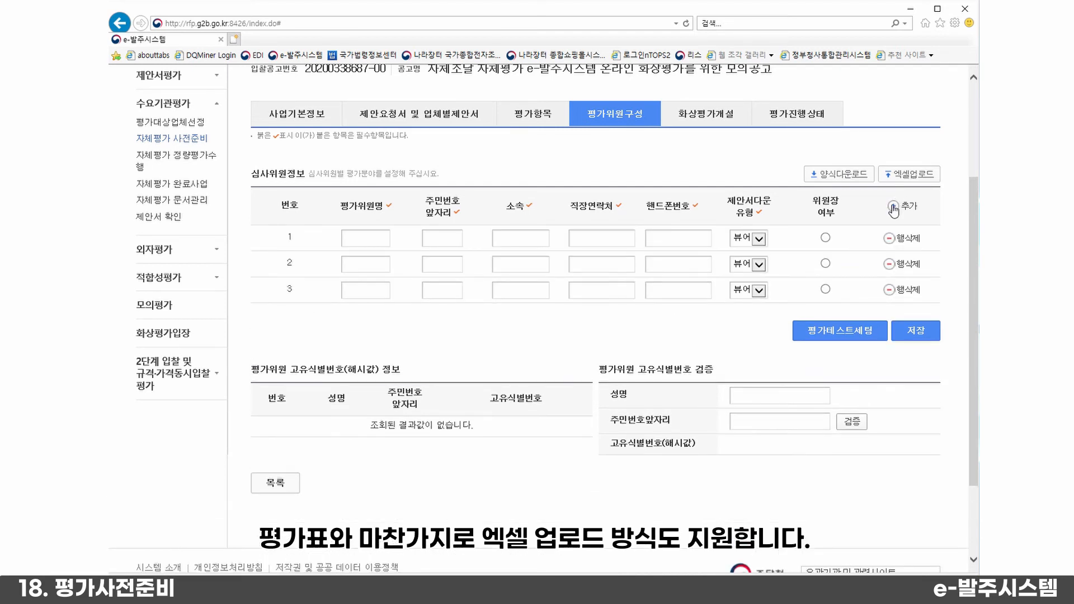
pyautogui.click(894, 206)
pyautogui.click(894, 207)
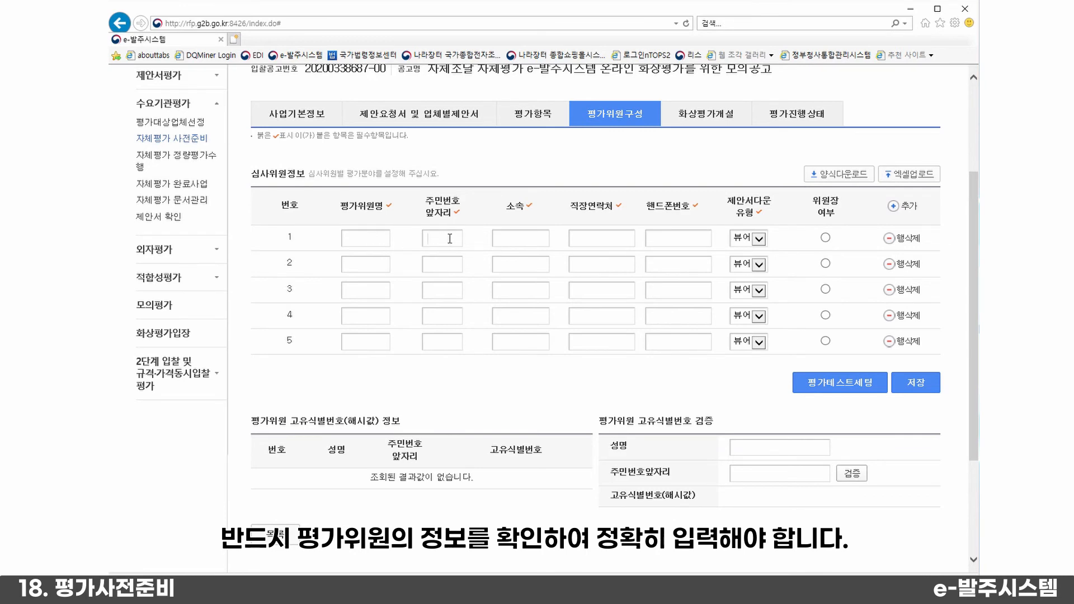
pyautogui.click(372, 238)
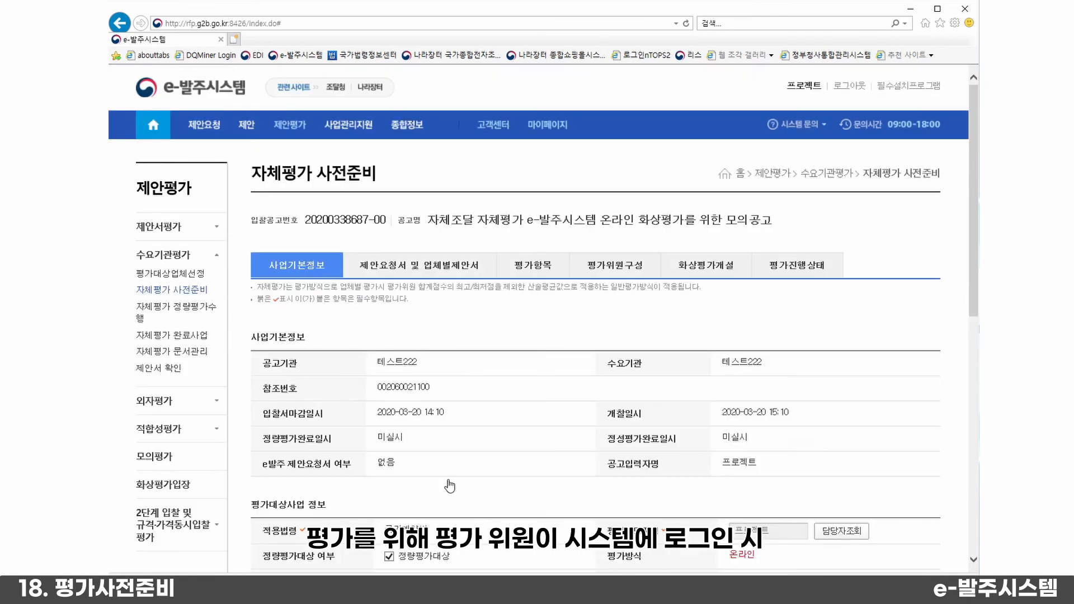
# - Review the project's 사업기본정보 and return to the 평가위원구성 settings
pyautogui.scroll(-4, 450, 485)
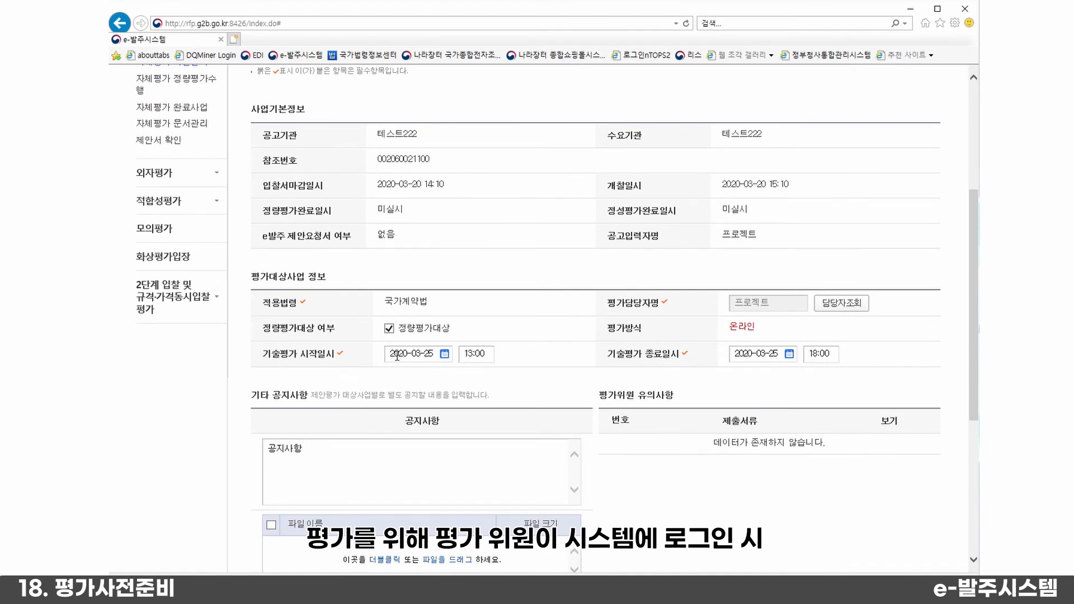
pyautogui.scroll(4, 501, 357)
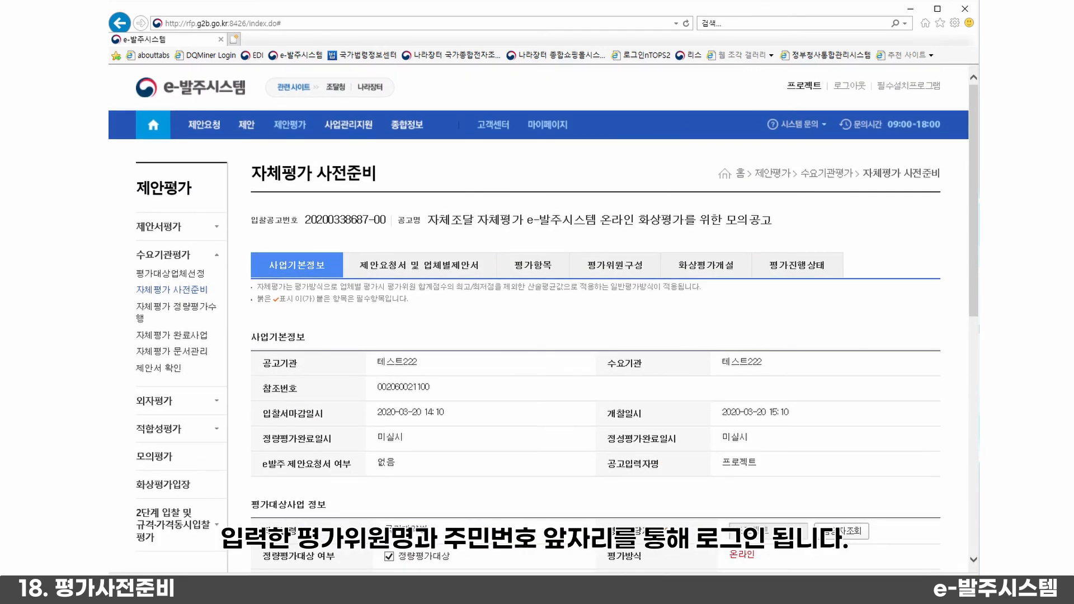
pyautogui.click(615, 265)
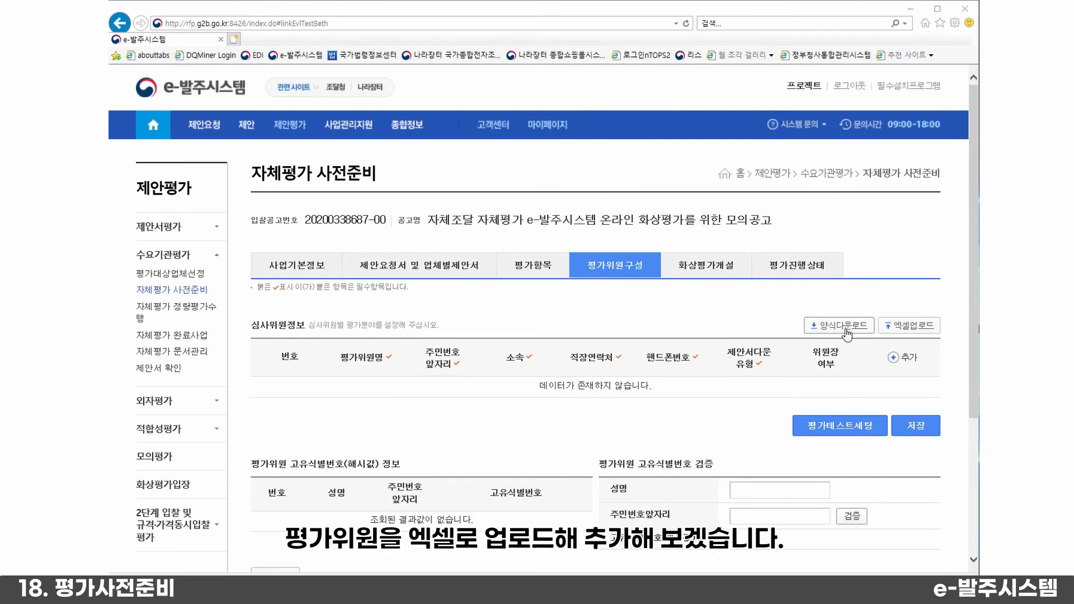
# - Attach 평가위원 구성_온라인평가.xlsx and run the Excel upload to fill the evaluator list
pyautogui.click(917, 328)
pyautogui.click(772, 357)
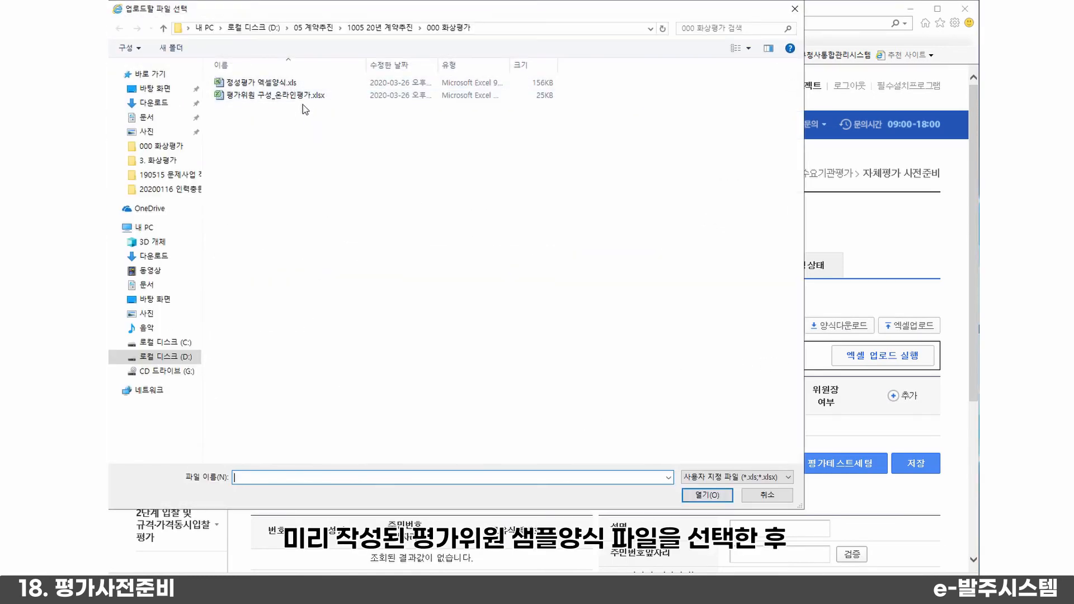
pyautogui.click(305, 95)
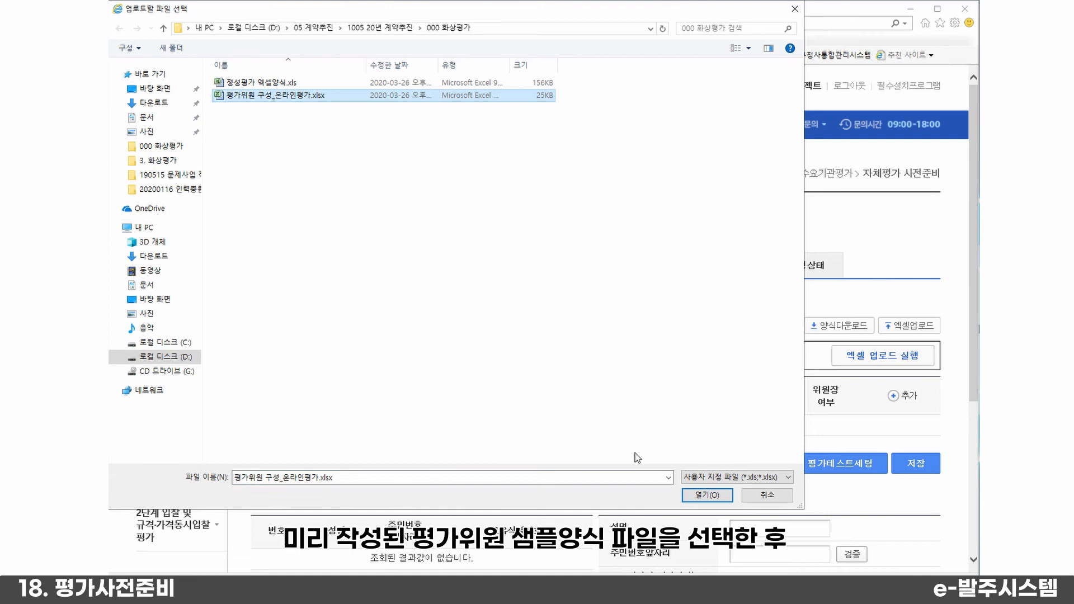
pyautogui.click(701, 496)
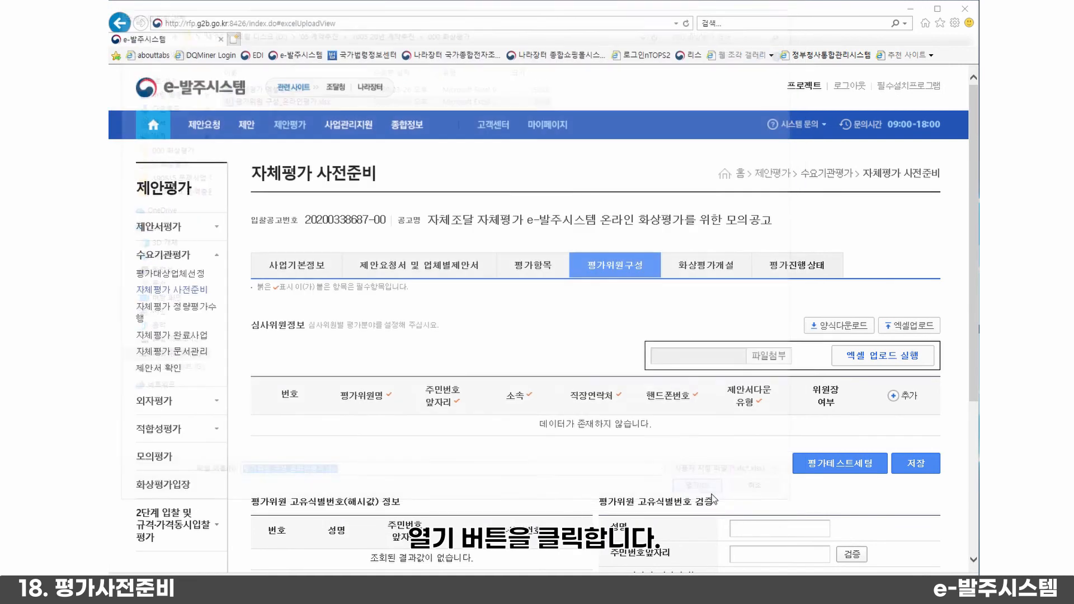
pyautogui.click(862, 362)
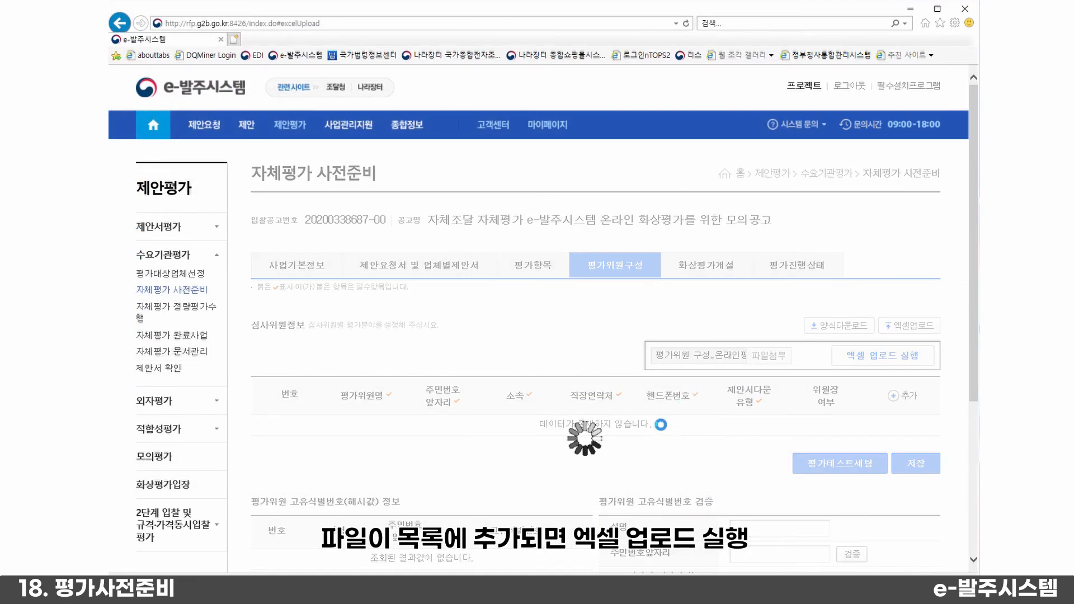
# - Switch the 위원장 role between evaluators, finishing with the sixth evaluator, and save the evaluator list
pyautogui.scroll(-3, 632, 463)
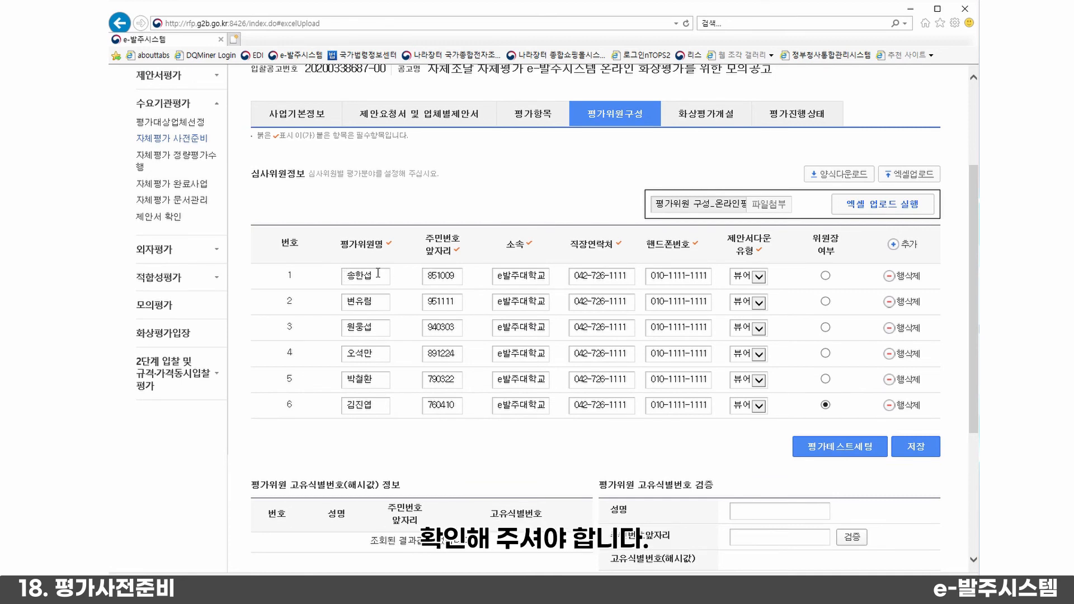
pyautogui.click(825, 276)
pyautogui.click(825, 301)
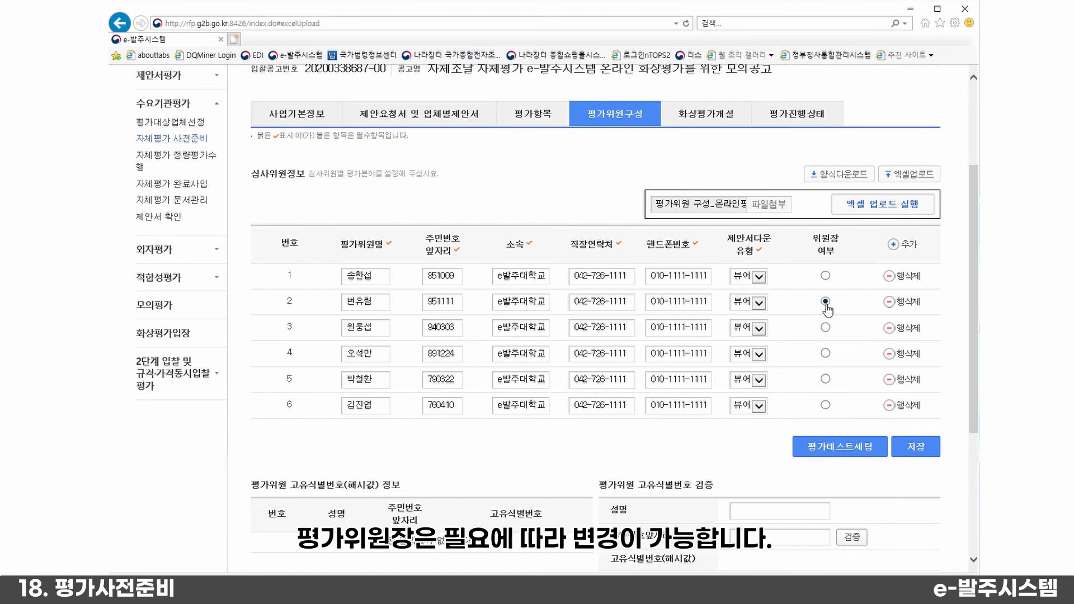
pyautogui.click(825, 353)
pyautogui.click(826, 379)
pyautogui.click(826, 404)
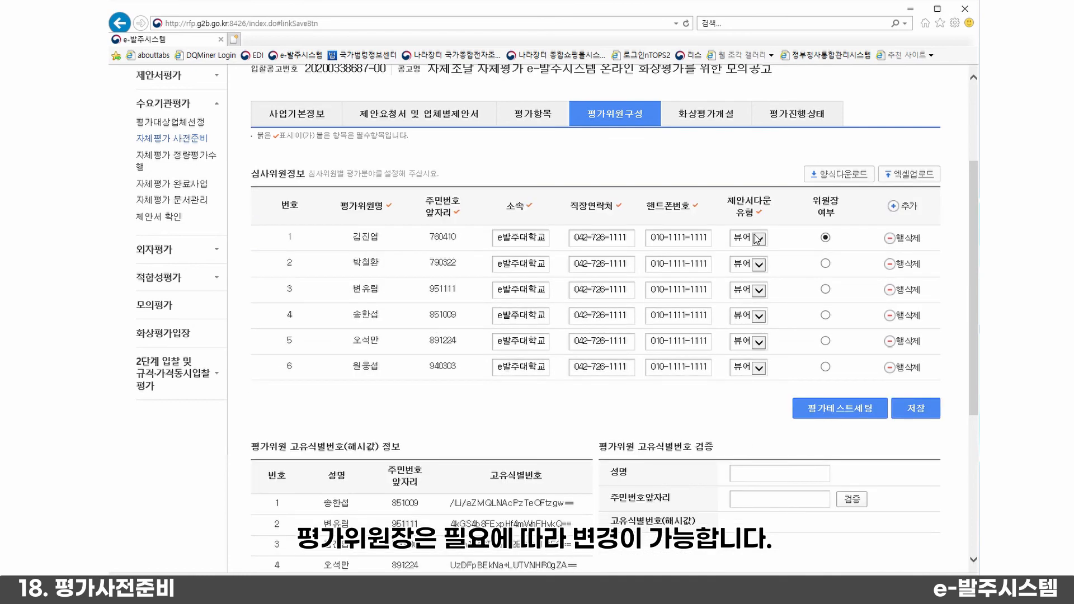
# - Check the 제안서다운 유형 options of the first evaluator and leave the type at 뷰어
pyautogui.click(758, 240)
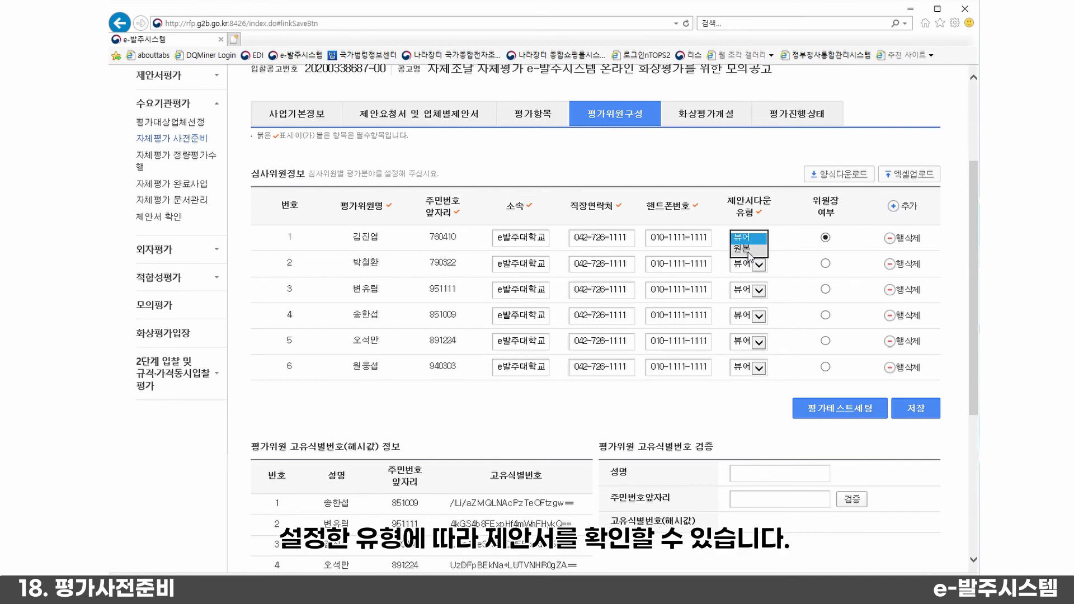
pyautogui.click(786, 224)
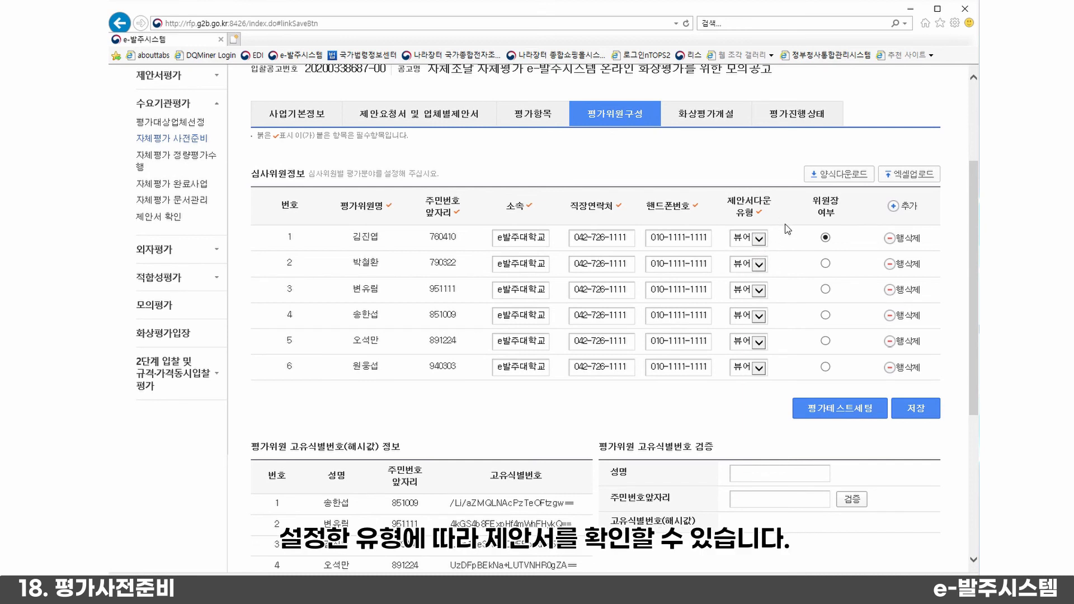
pyautogui.click(758, 240)
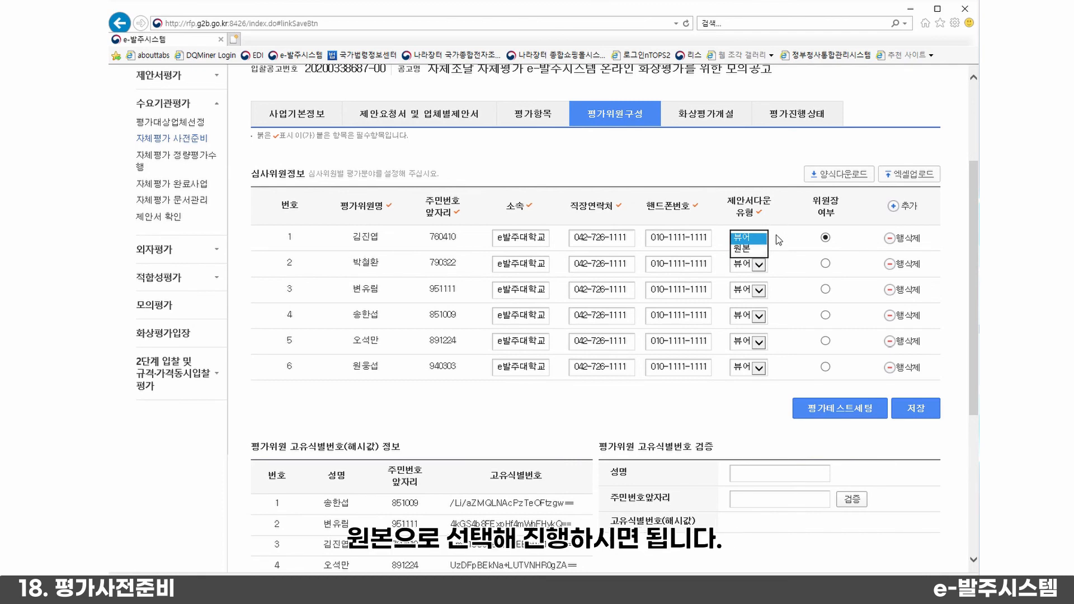
pyautogui.click(742, 404)
# - Review the 평가위원 고유식별번호(해시값) 정보 table below the evaluator list
pyautogui.scroll(-2, 687, 392)
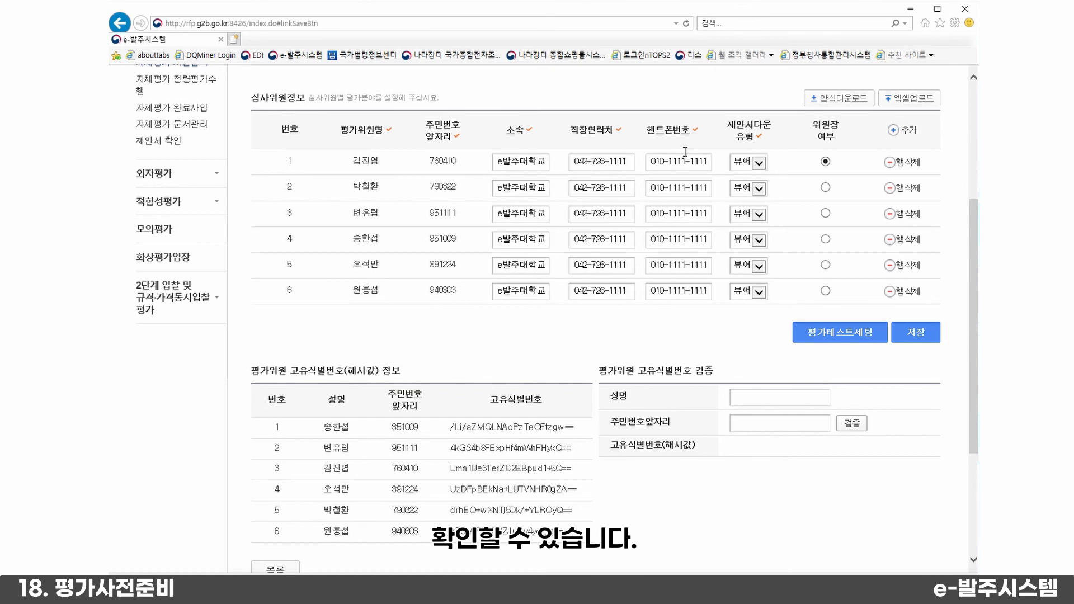
pyautogui.scroll(-2, 599, 344)
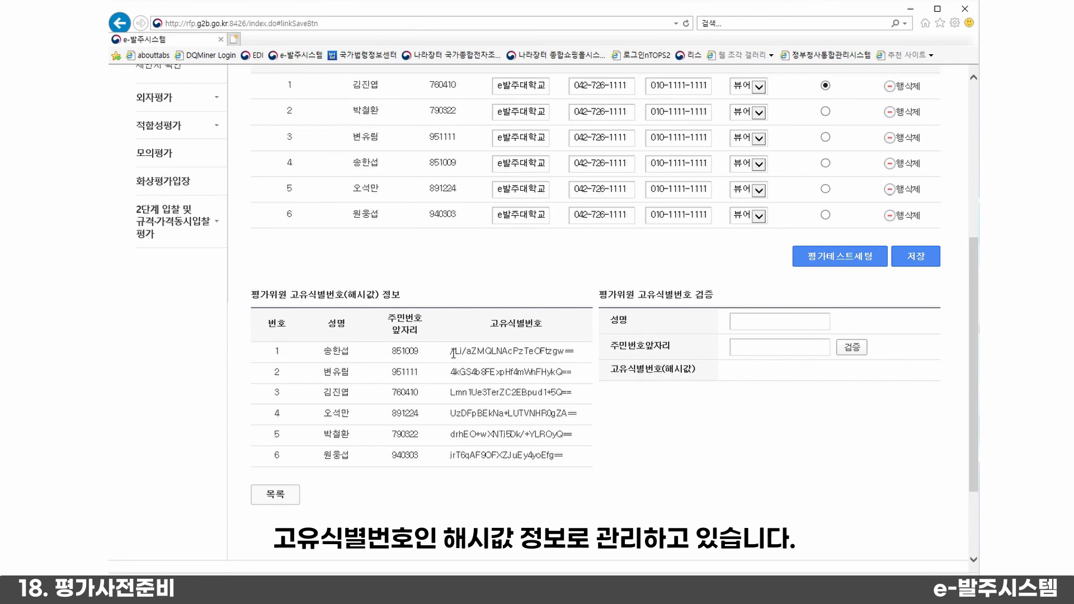
pyautogui.scroll(3, 677, 252)
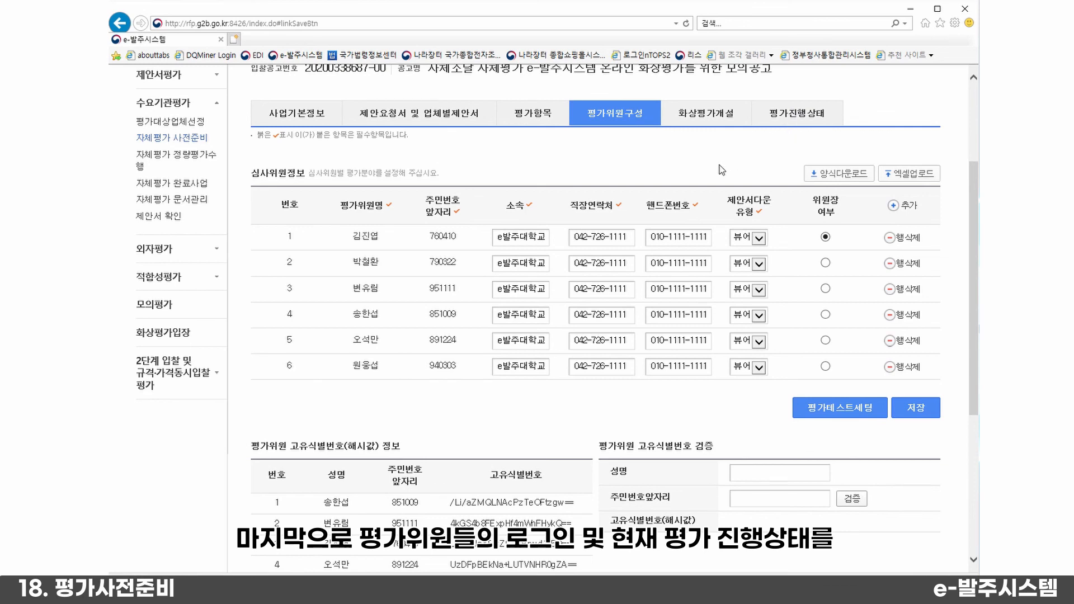
# - Show the 평가진행상태 of the project and review the 평가위원 준비 및 평가현황 table
pyautogui.scroll(2, 722, 168)
pyautogui.click(821, 195)
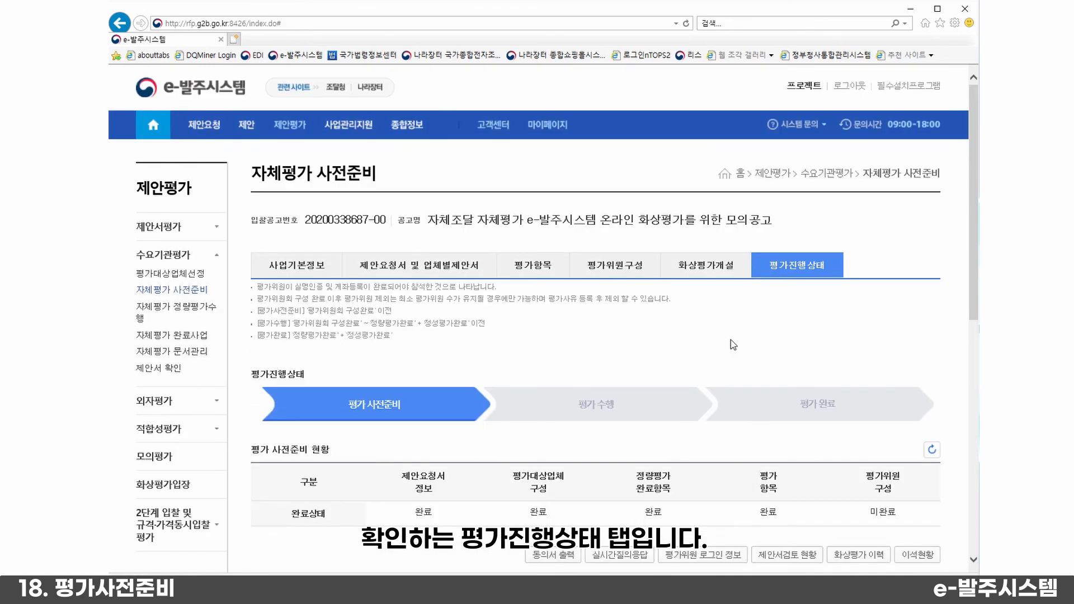
pyautogui.scroll(-4, 731, 340)
pyautogui.scroll(-4, 666, 401)
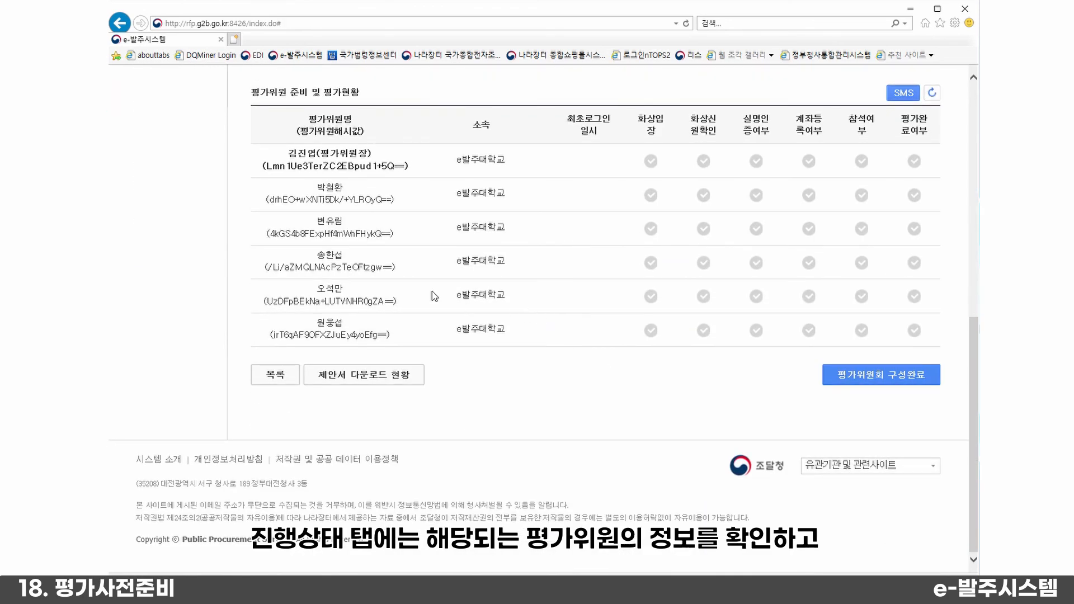
# - Open the SMS 발송 window, select all evaluators as recipients and close it without sending
pyautogui.click(903, 93)
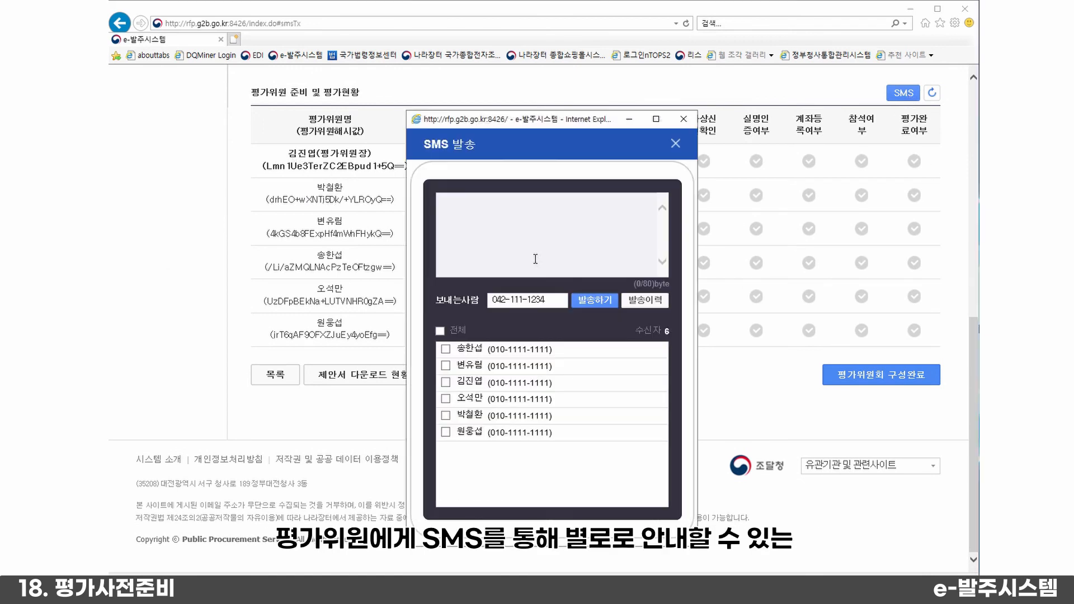
pyautogui.click(440, 331)
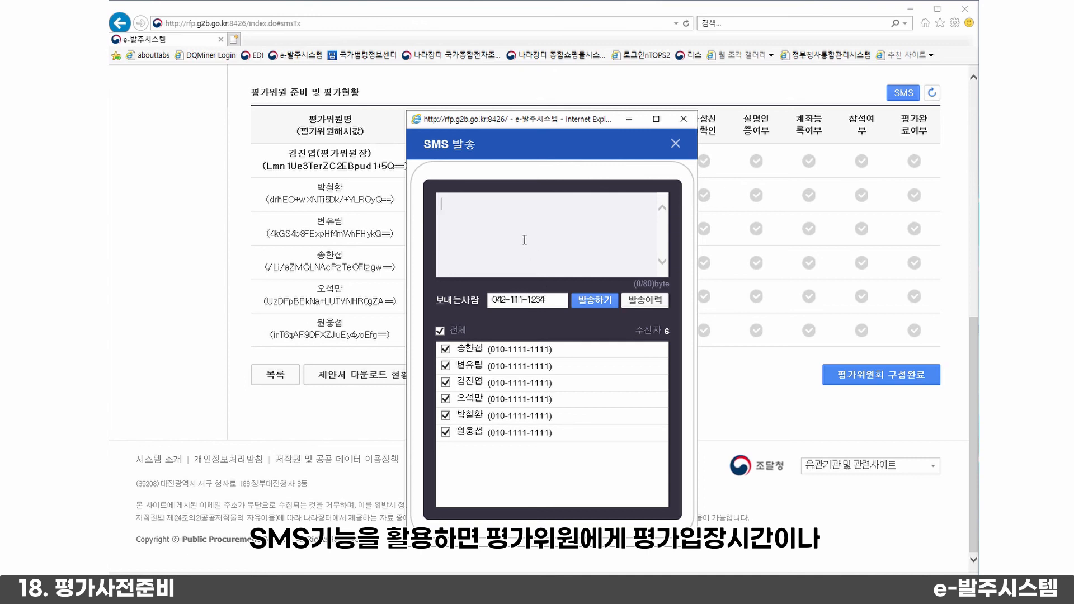
pyautogui.click(684, 119)
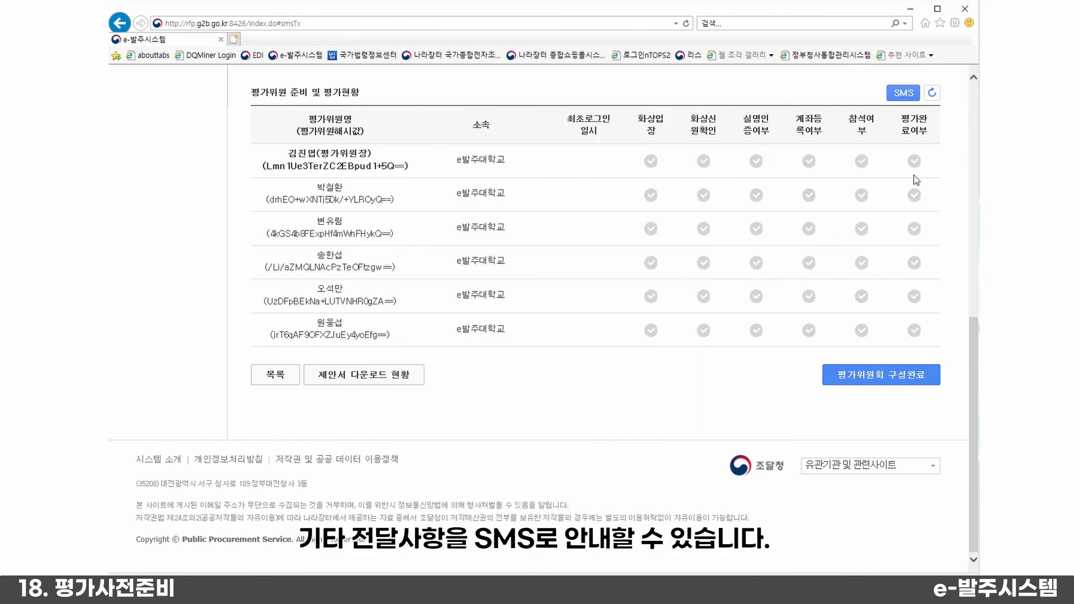
# - Refresh the 평가위원 준비 및 평가현황 table and review the evaluation progress status
pyautogui.click(931, 96)
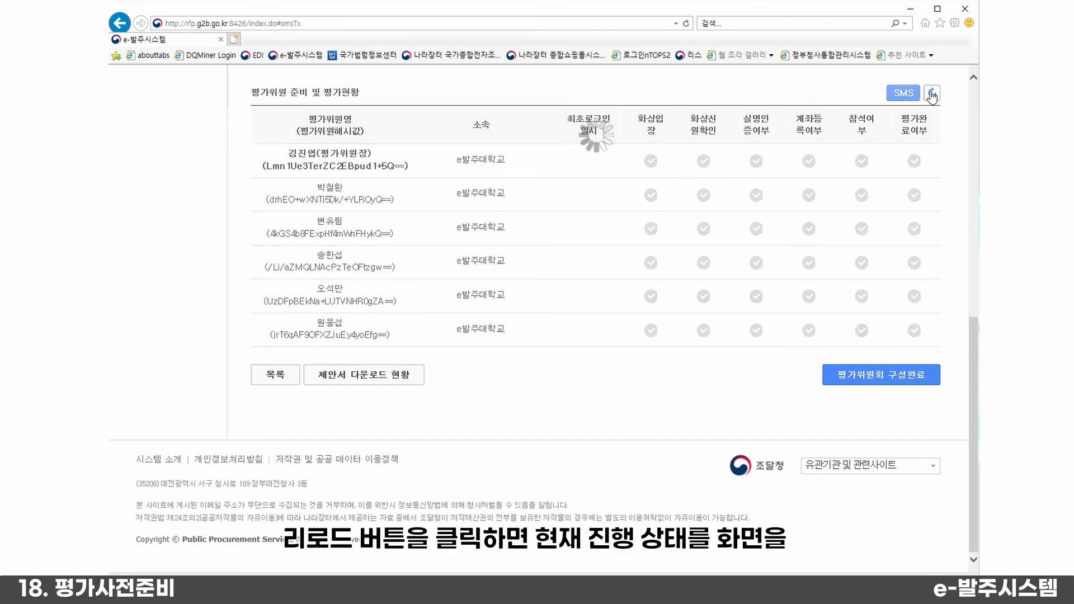
pyautogui.scroll(-3, 669, 397)
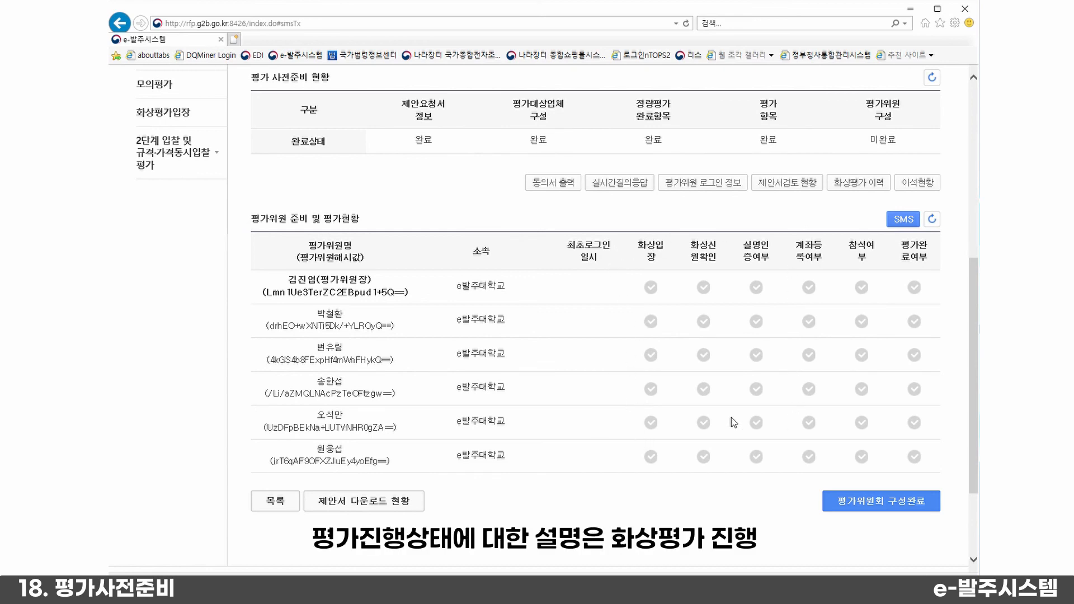
pyautogui.scroll(4, 602, 280)
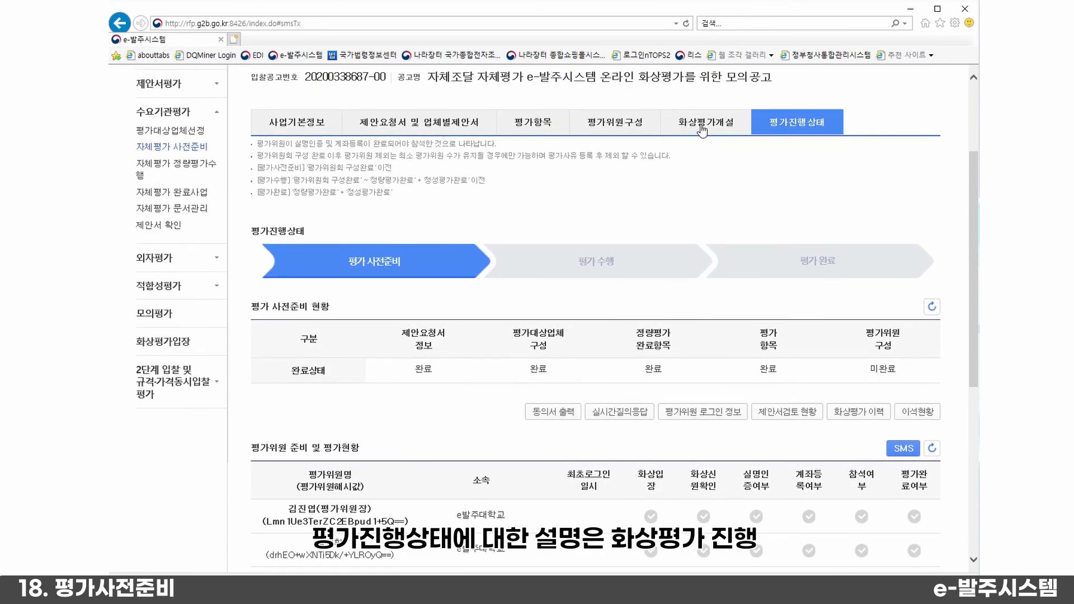